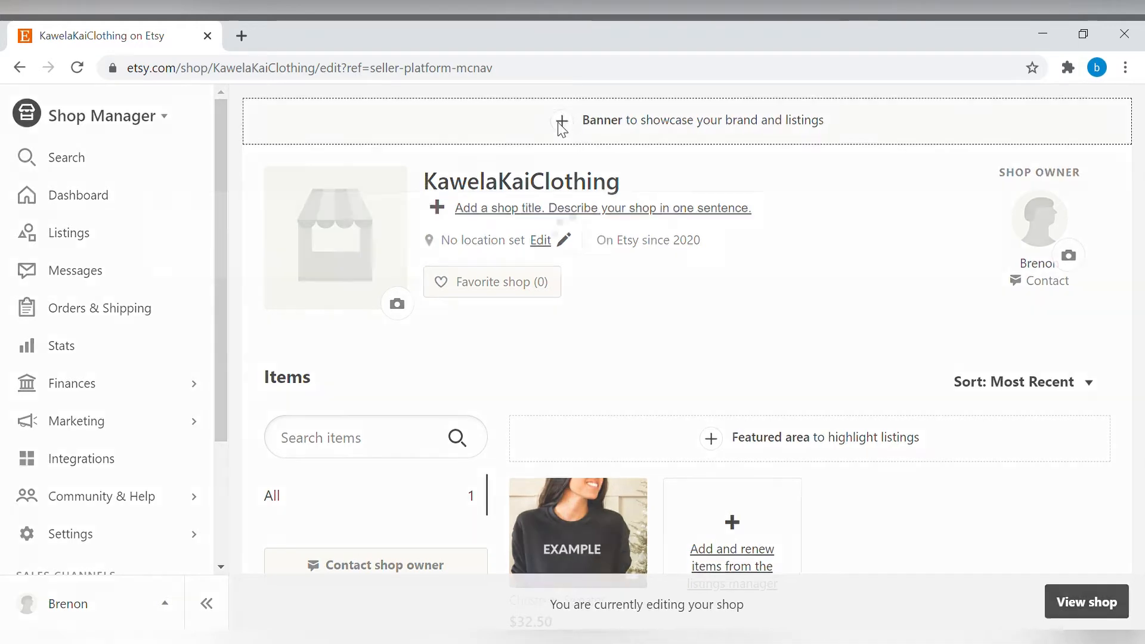
Add a Big Banner to the shop and upload the Kawela Kai Clothing banner image, then save it.
{"action": "left_click", "coordinate": [561, 125]}
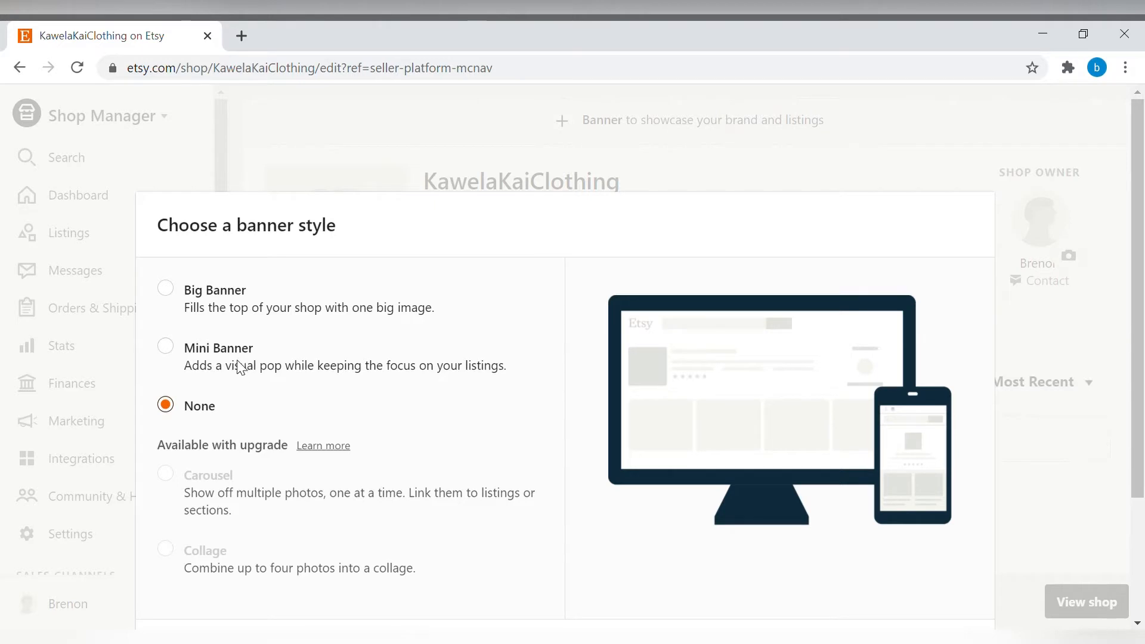
{"action": "left_click", "coordinate": [166, 289]}
{"action": "scroll", "coordinate": [710, 380], "scroll_direction": "down", "scroll_amount": 3}
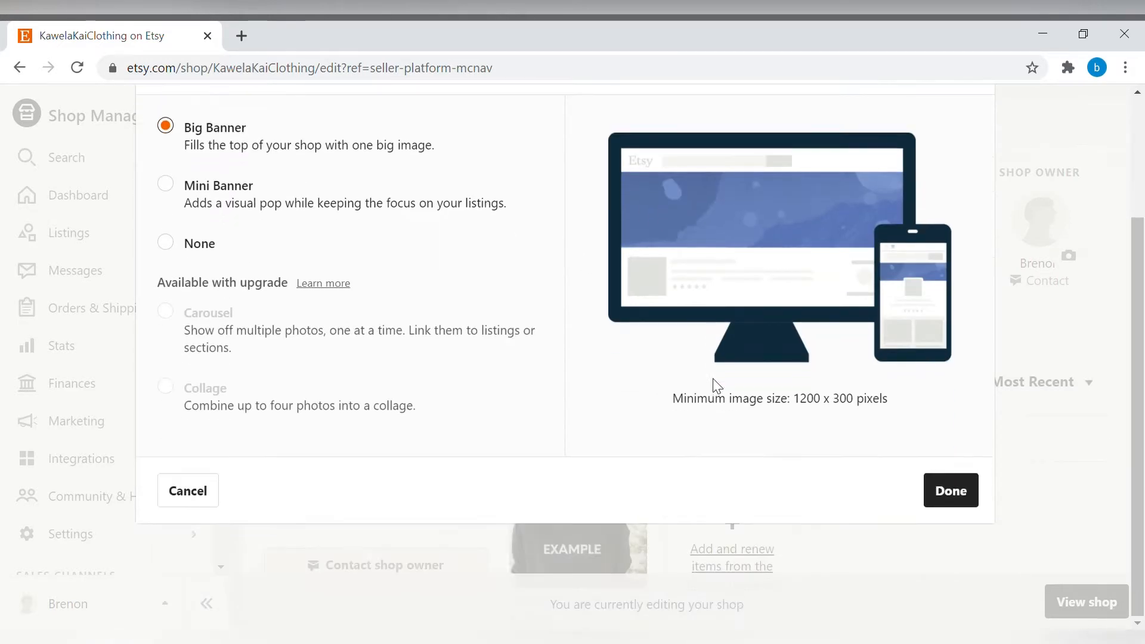
{"action": "left_click", "coordinate": [963, 503]}
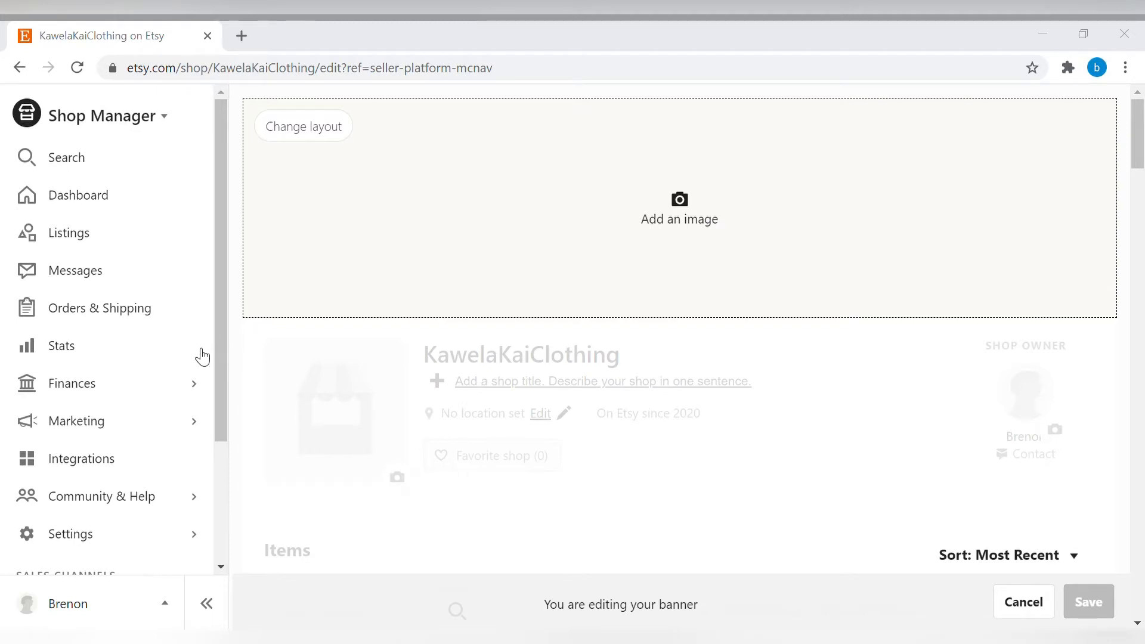
{"action": "left_click", "coordinate": [718, 536]}
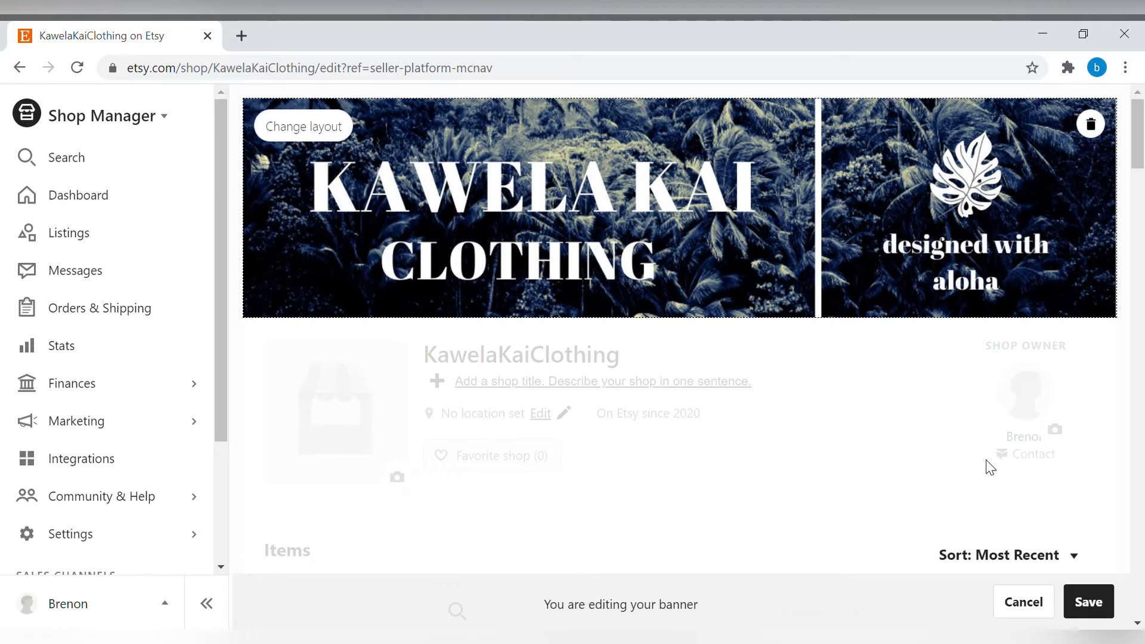
{"action": "left_click", "coordinate": [1091, 604]}
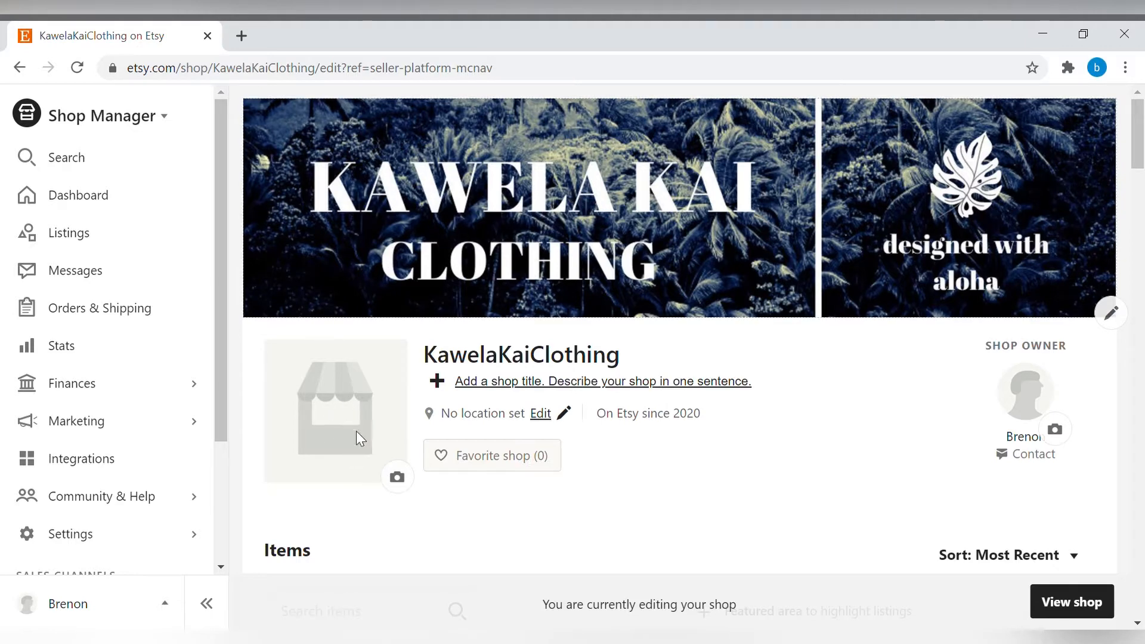
Upload the Kawela Kai Clothing logo as the shop icon and accept the crop.
{"action": "left_click", "coordinate": [398, 479]}
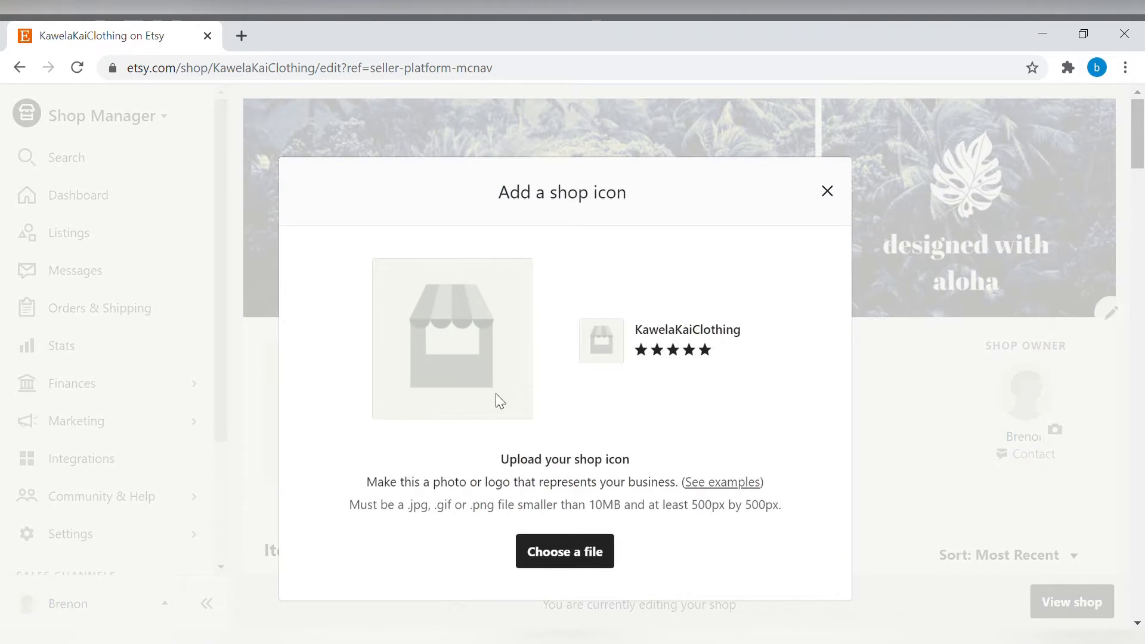
{"action": "scroll", "coordinate": [528, 412], "scroll_direction": "down", "scroll_amount": 2}
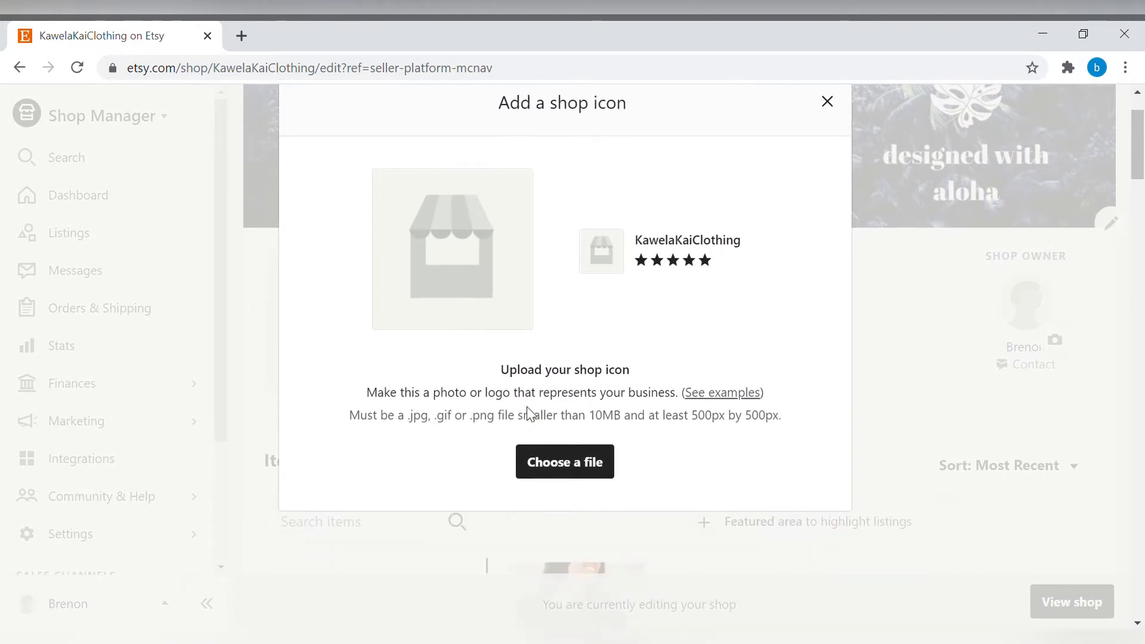
{"action": "left_click", "coordinate": [591, 468]}
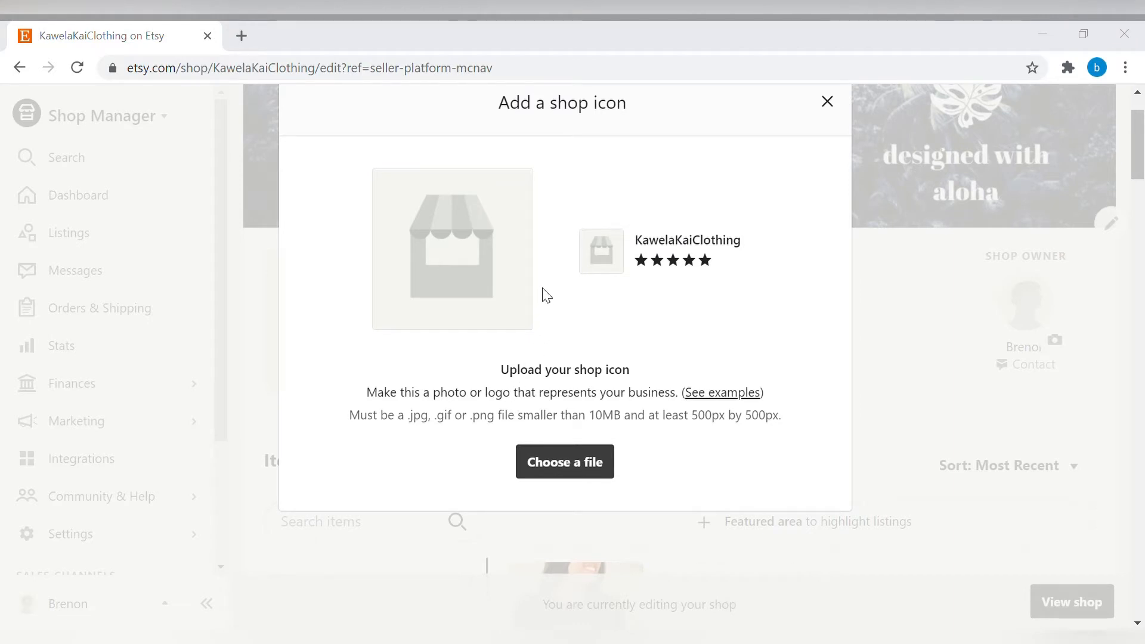
{"action": "left_click", "coordinate": [707, 534]}
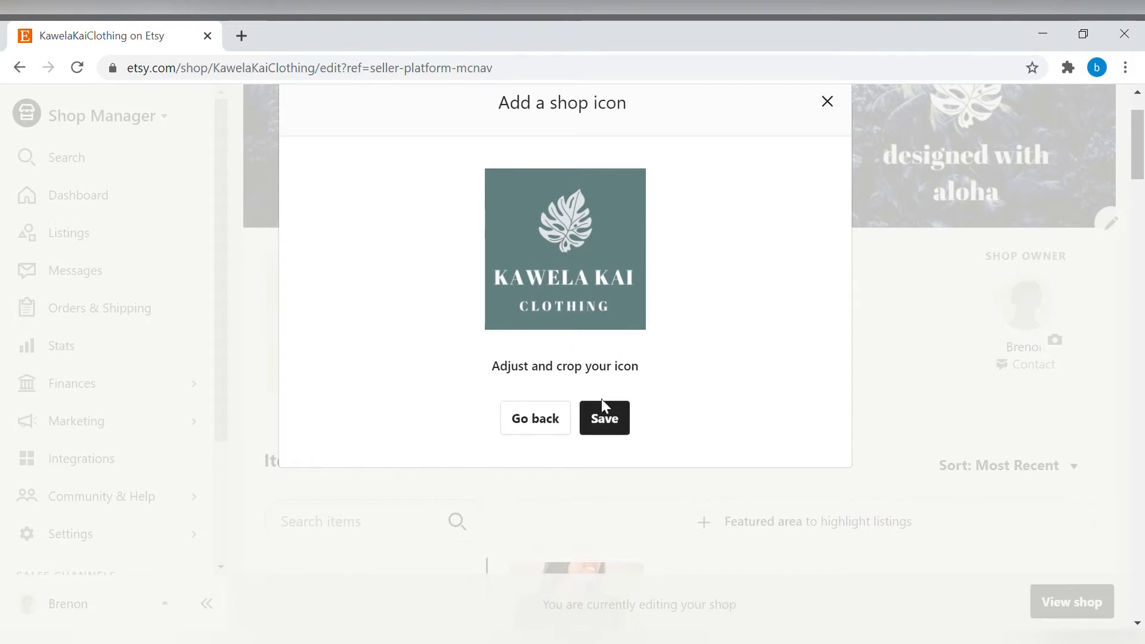
{"action": "left_click", "coordinate": [614, 427]}
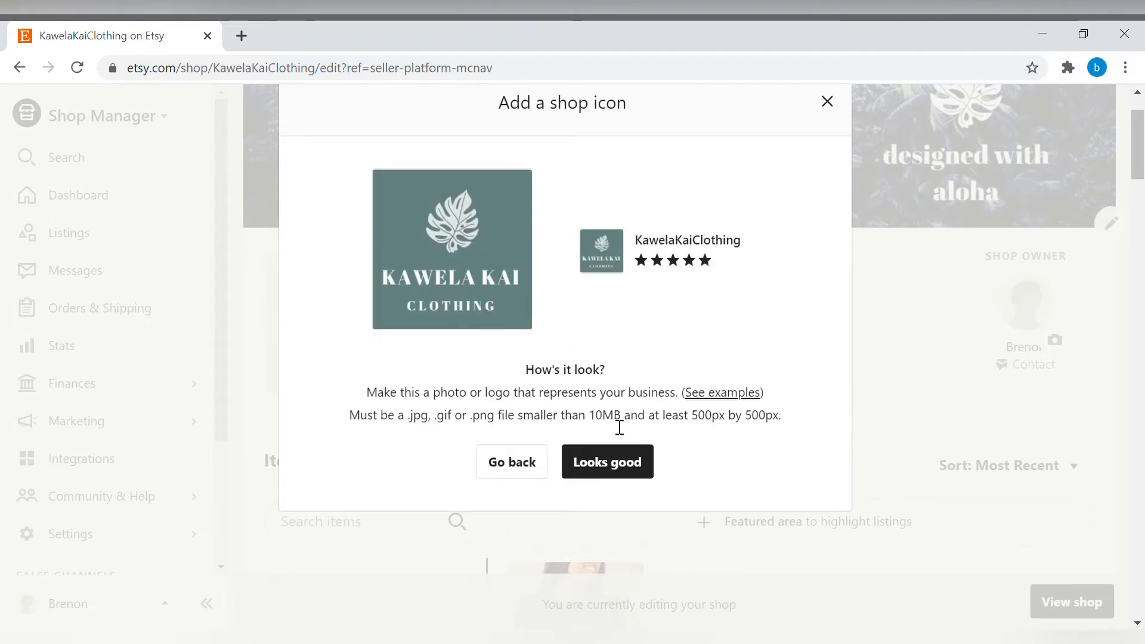
{"action": "left_click", "coordinate": [611, 471]}
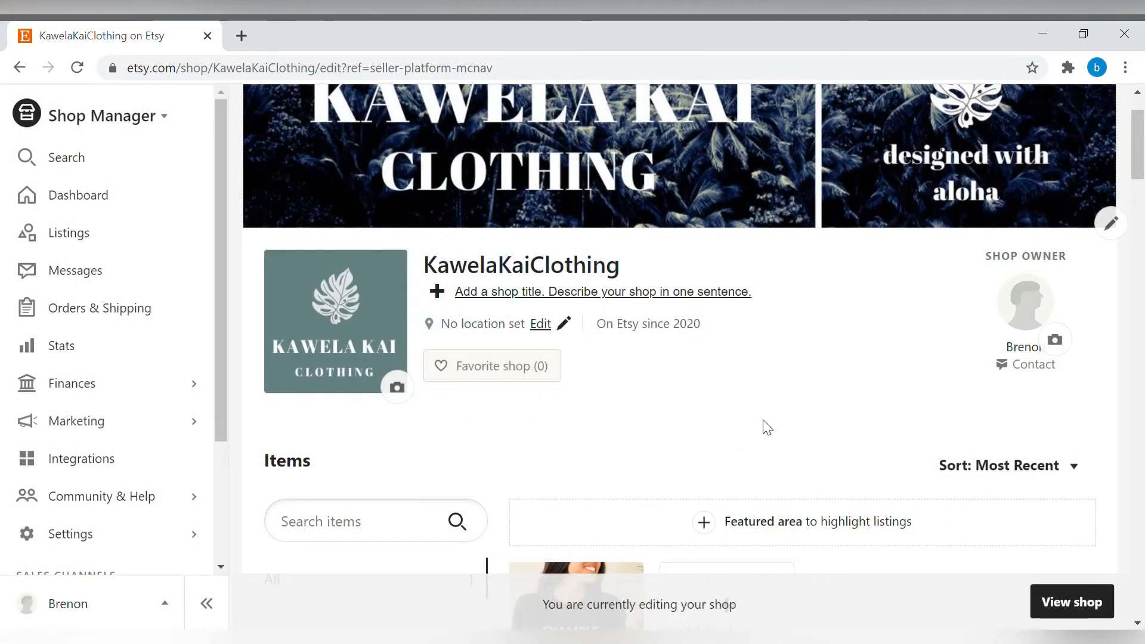
Set the shop title to "Designed With Aloha" and save it.
{"action": "scroll", "coordinate": [766, 427], "scroll_direction": "up", "scroll_amount": 1}
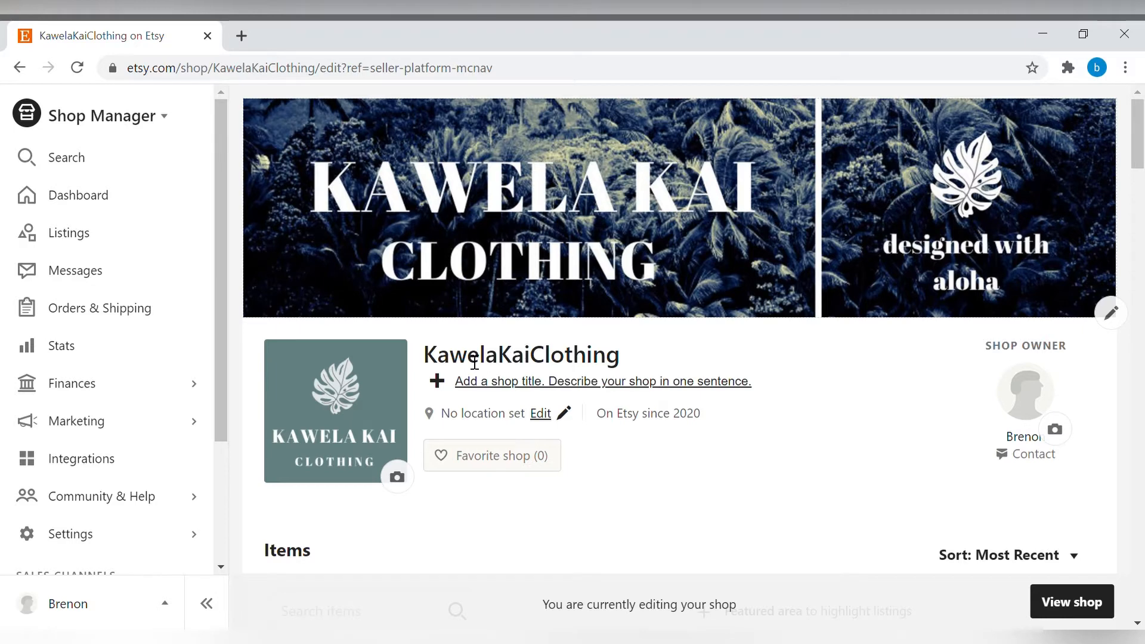
{"action": "left_click", "coordinate": [489, 391]}
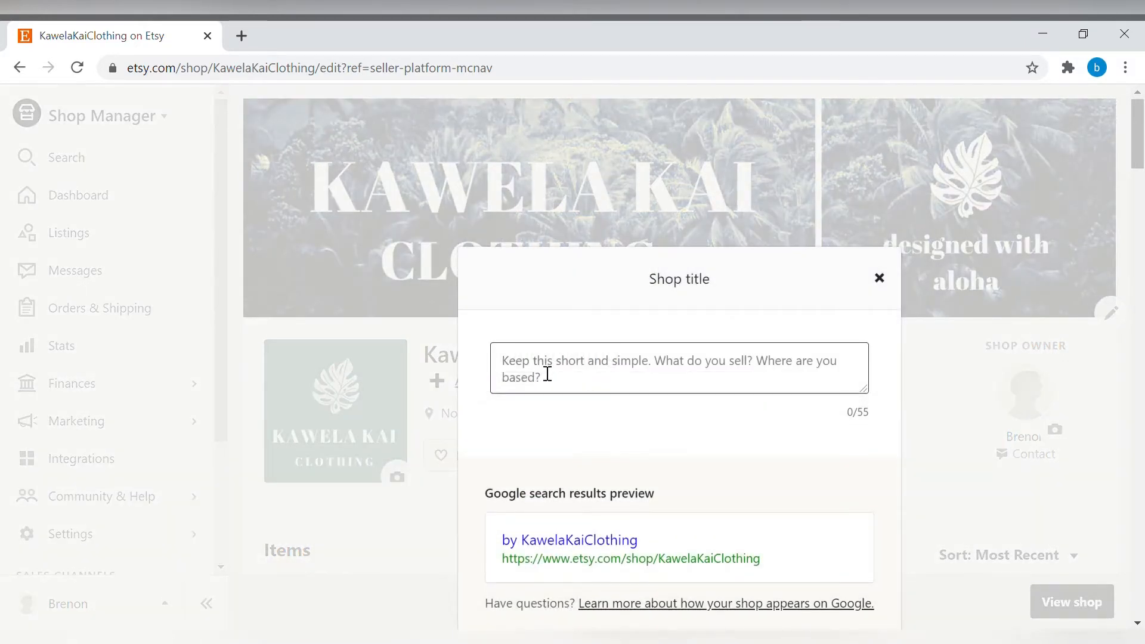
{"action": "type", "text": "Des"}
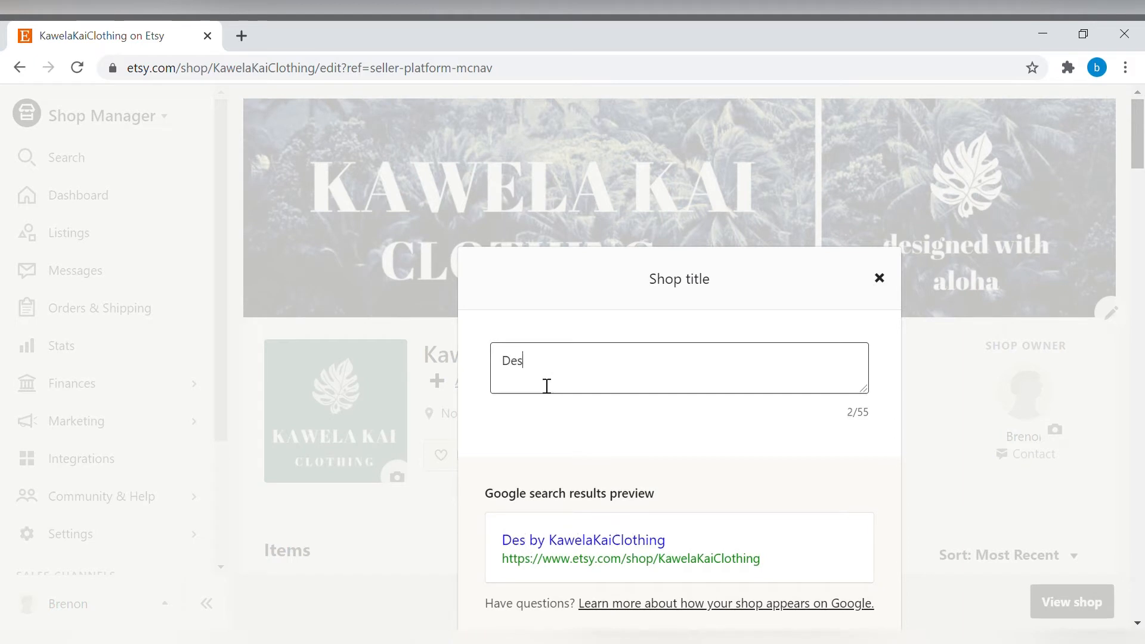
{"action": "type", "text": "igned With Aloha"}
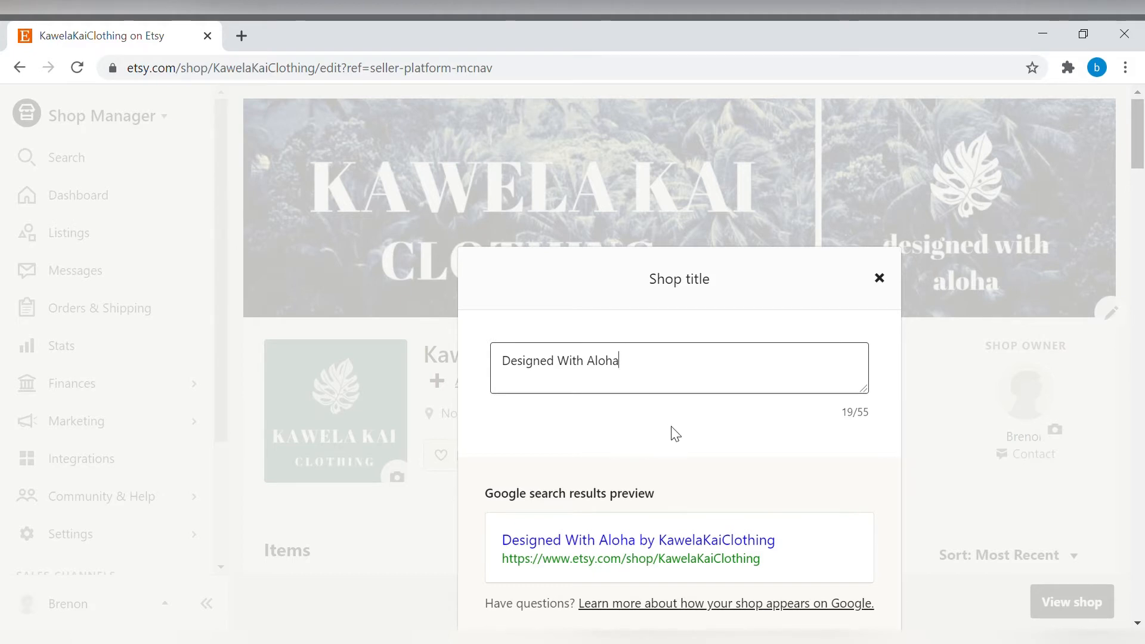
{"action": "scroll", "coordinate": [676, 434], "scroll_direction": "down", "scroll_amount": 2}
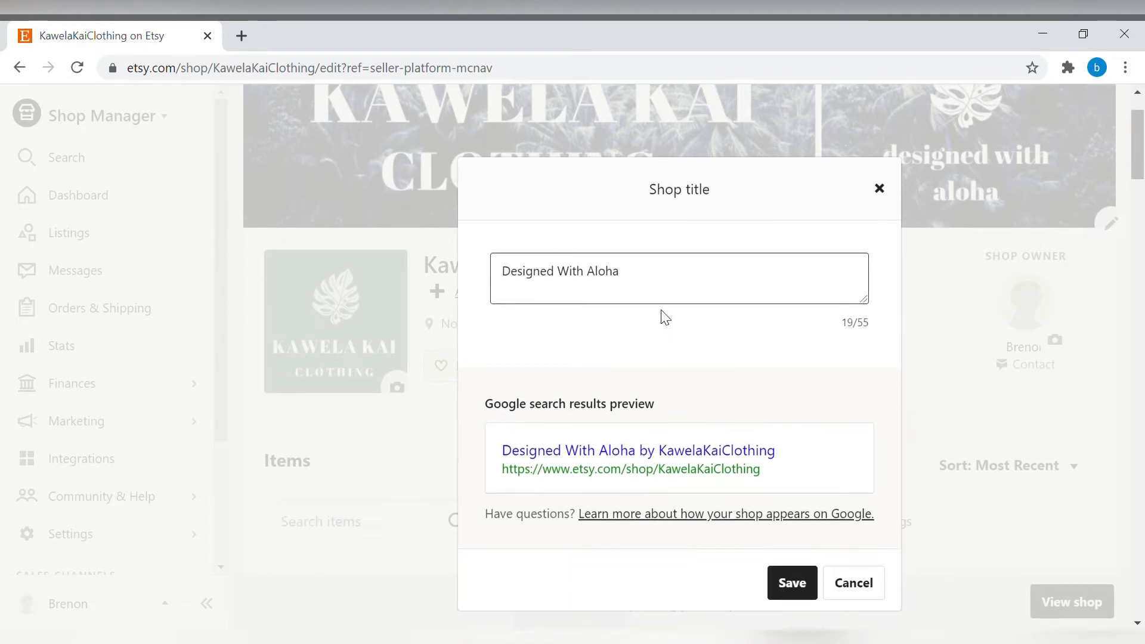
{"action": "scroll", "coordinate": [698, 334], "scroll_direction": "down", "scroll_amount": 2}
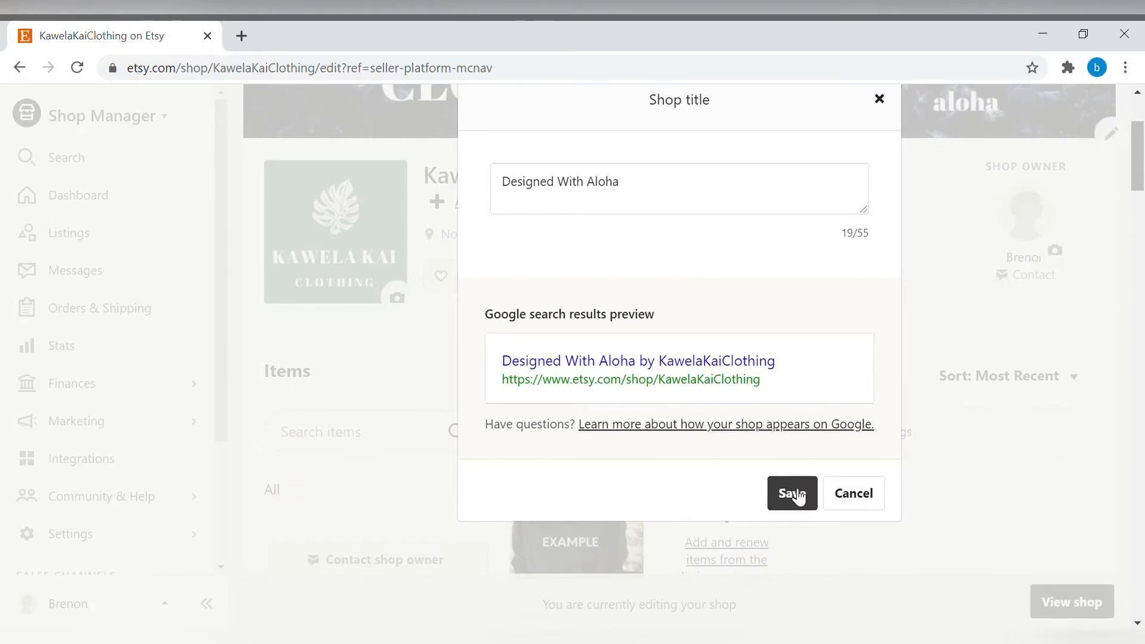
{"action": "left_click", "coordinate": [793, 494]}
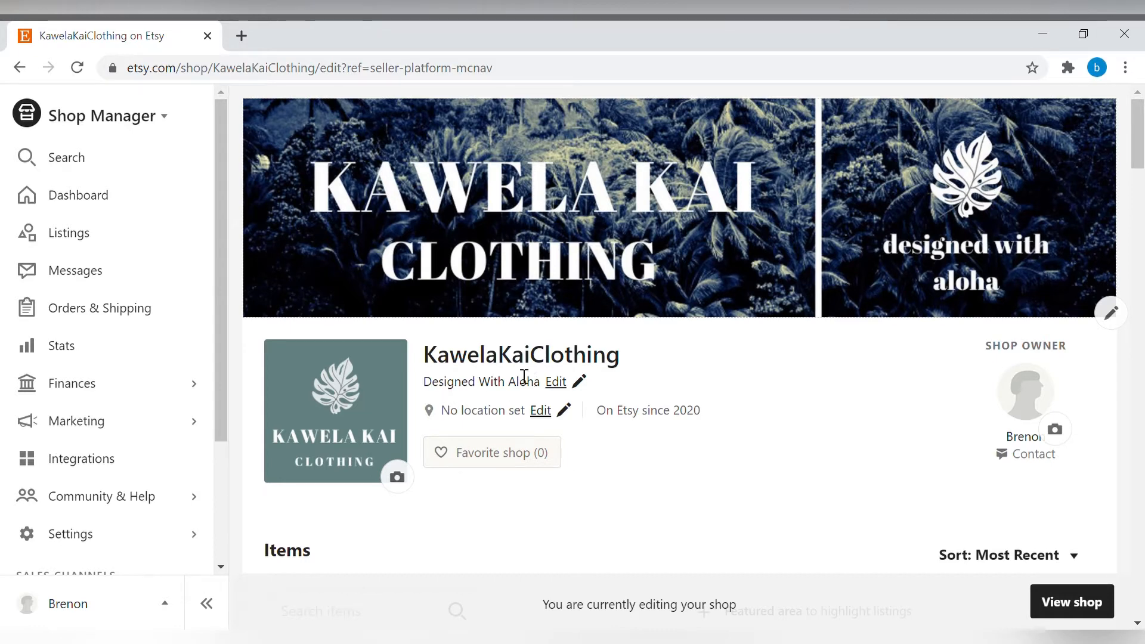
Upload the owner's profile photo, reposition it within the circle, and save it.
{"action": "scroll", "coordinate": [913, 265], "scroll_direction": "down", "scroll_amount": 3}
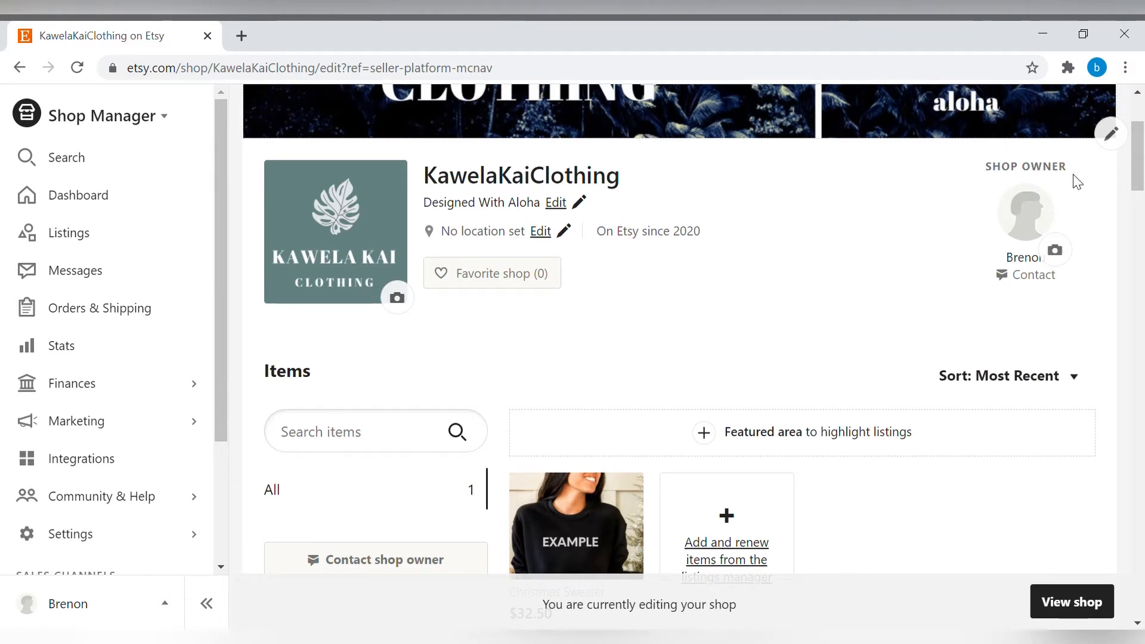
{"action": "left_click", "coordinate": [1057, 254]}
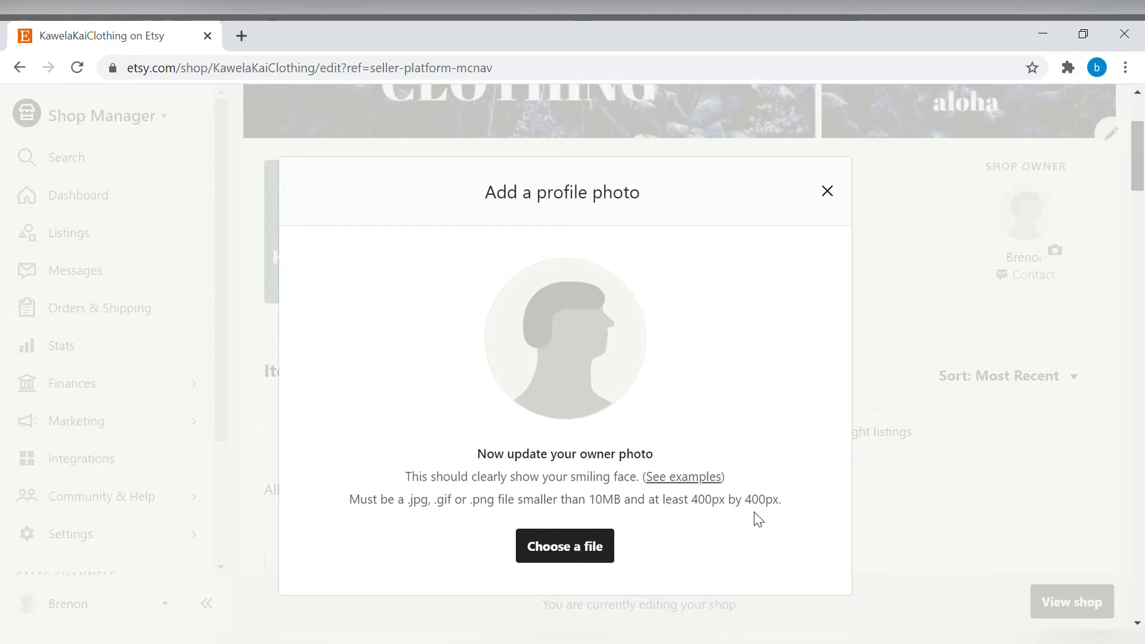
{"action": "left_click", "coordinate": [577, 552]}
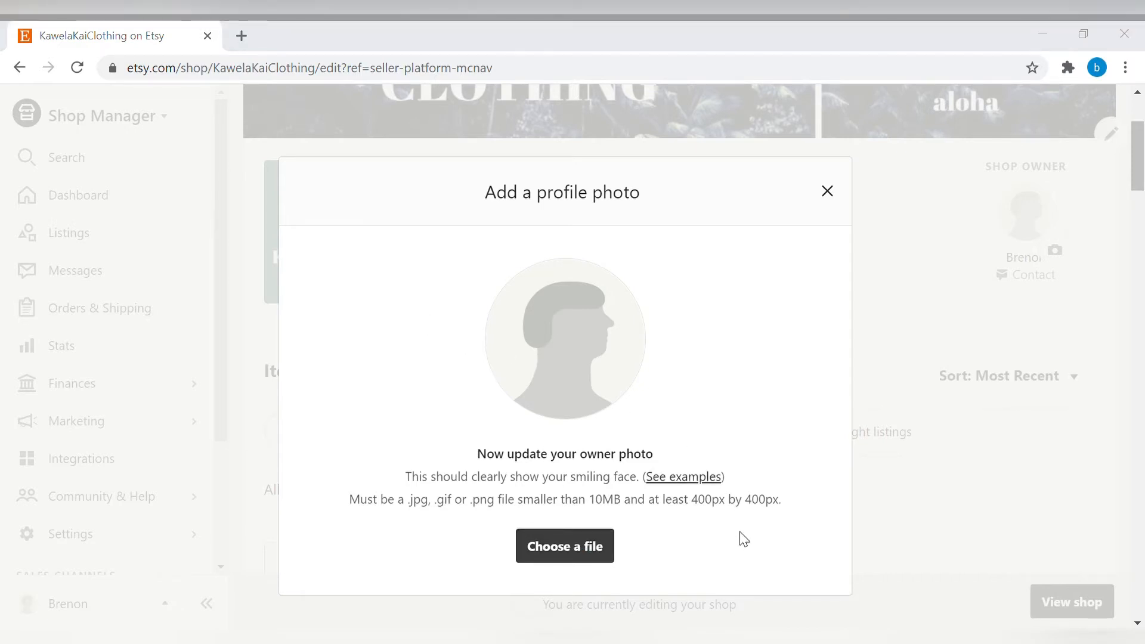
{"action": "left_click", "coordinate": [710, 536]}
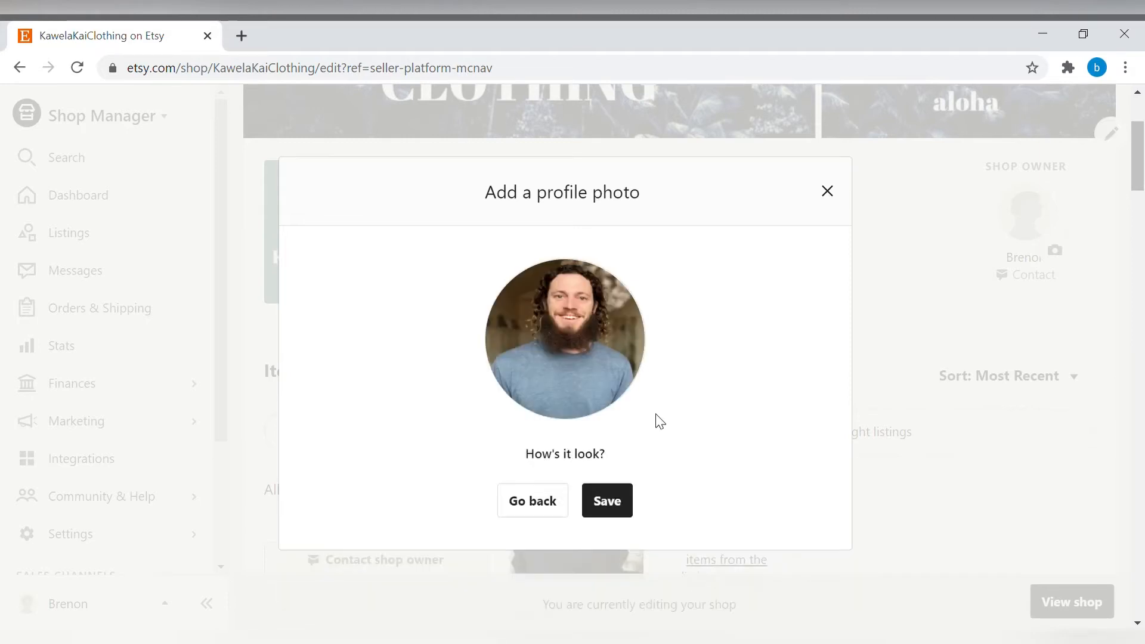
{"action": "left_click_drag", "start_coordinate": [582, 344], "coordinate": [589, 386]}
{"action": "left_click", "coordinate": [617, 508]}
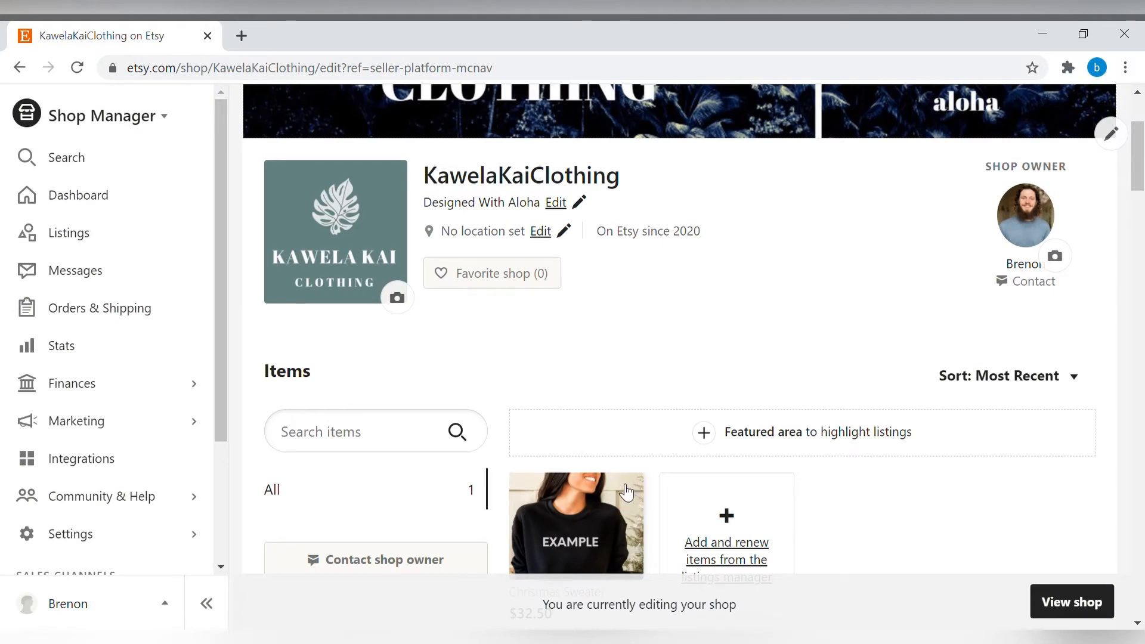
Set the shop location to Honolulu, Hawaii, United States Of America and save it.
{"action": "scroll", "coordinate": [758, 391], "scroll_direction": "up", "scroll_amount": 2}
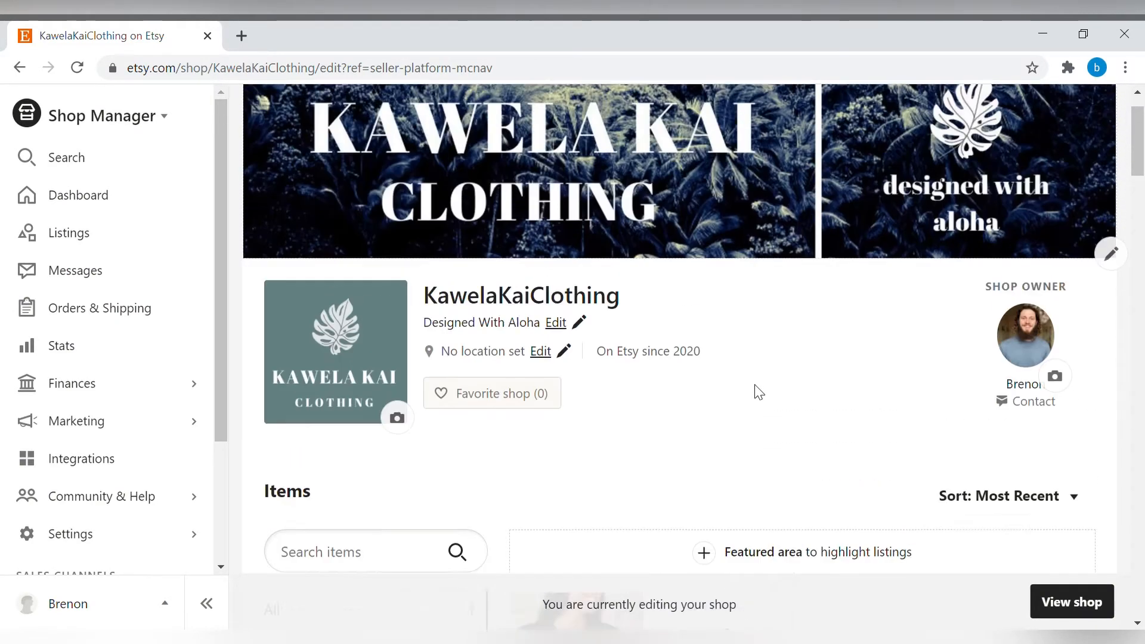
{"action": "scroll", "coordinate": [758, 391], "scroll_direction": "up", "scroll_amount": 1}
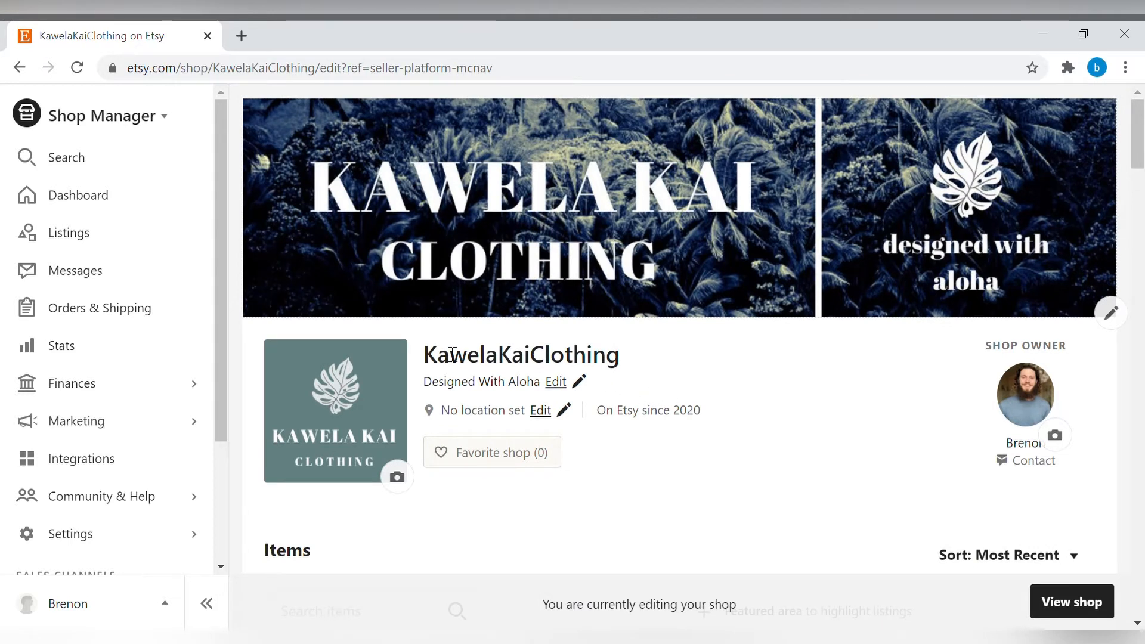
{"action": "left_click", "coordinate": [544, 415]}
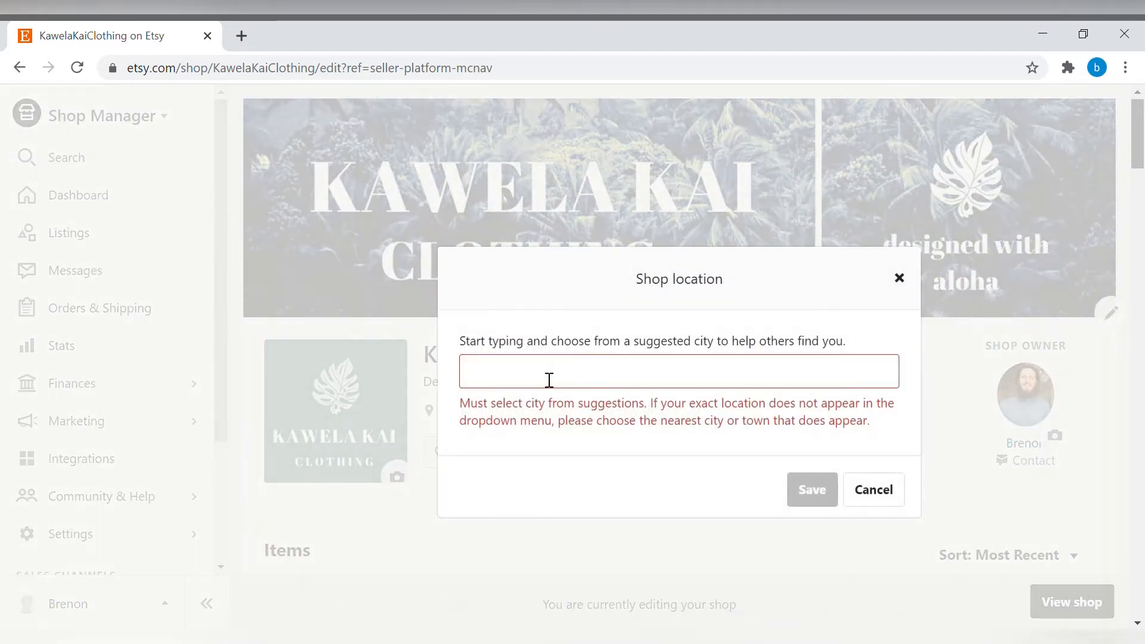
{"action": "type", "text": "Honolulu"}
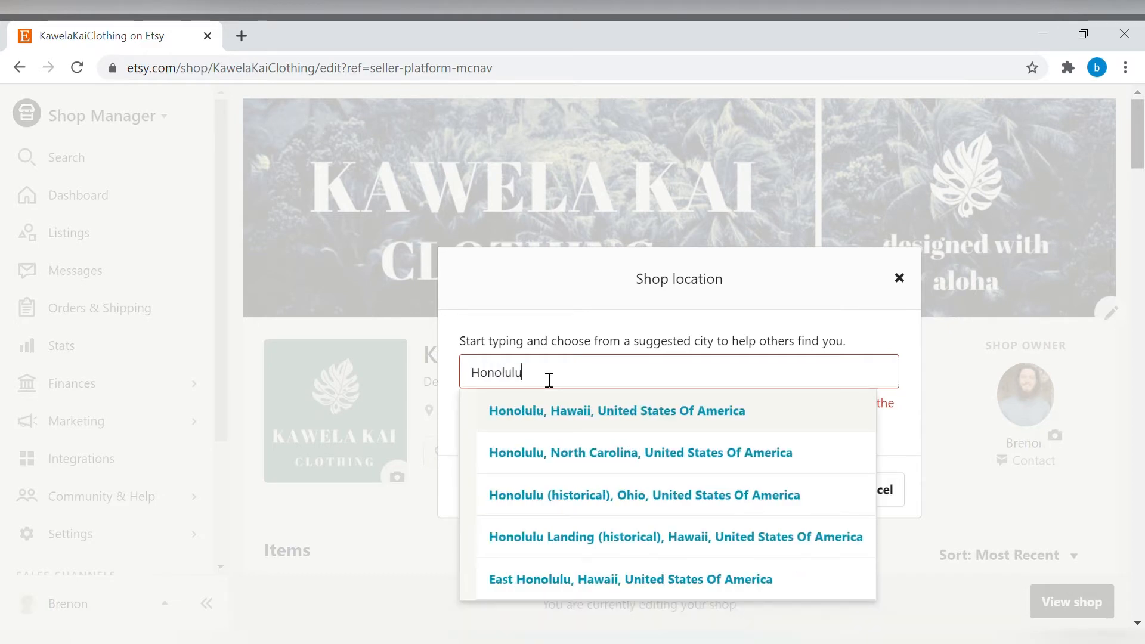
{"action": "left_click", "coordinate": [621, 411]}
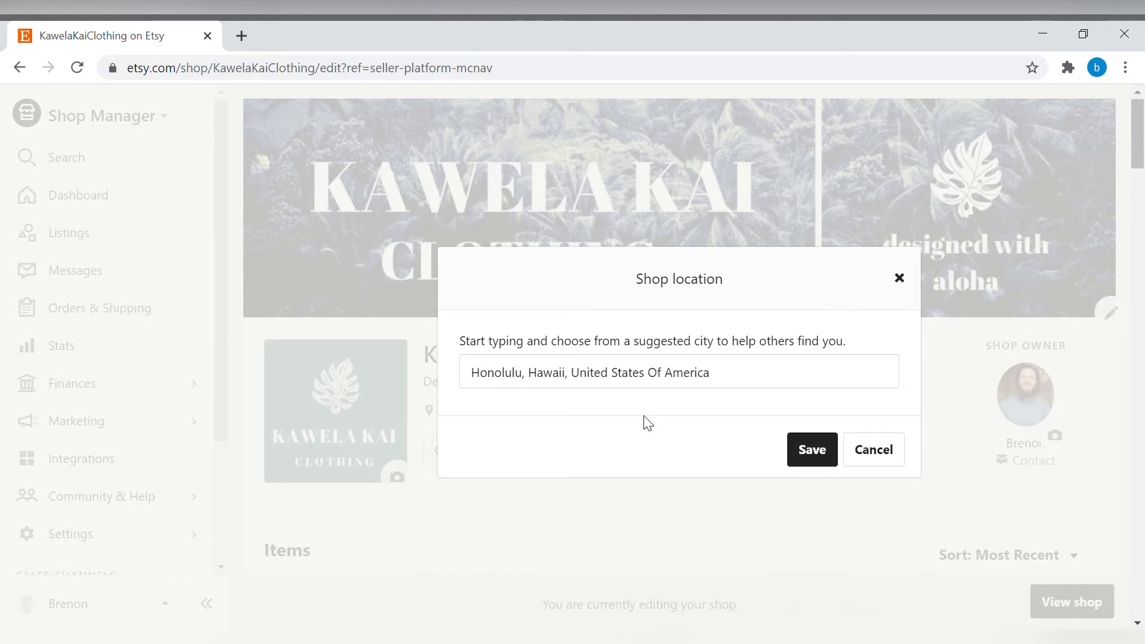
{"action": "left_click", "coordinate": [802, 458]}
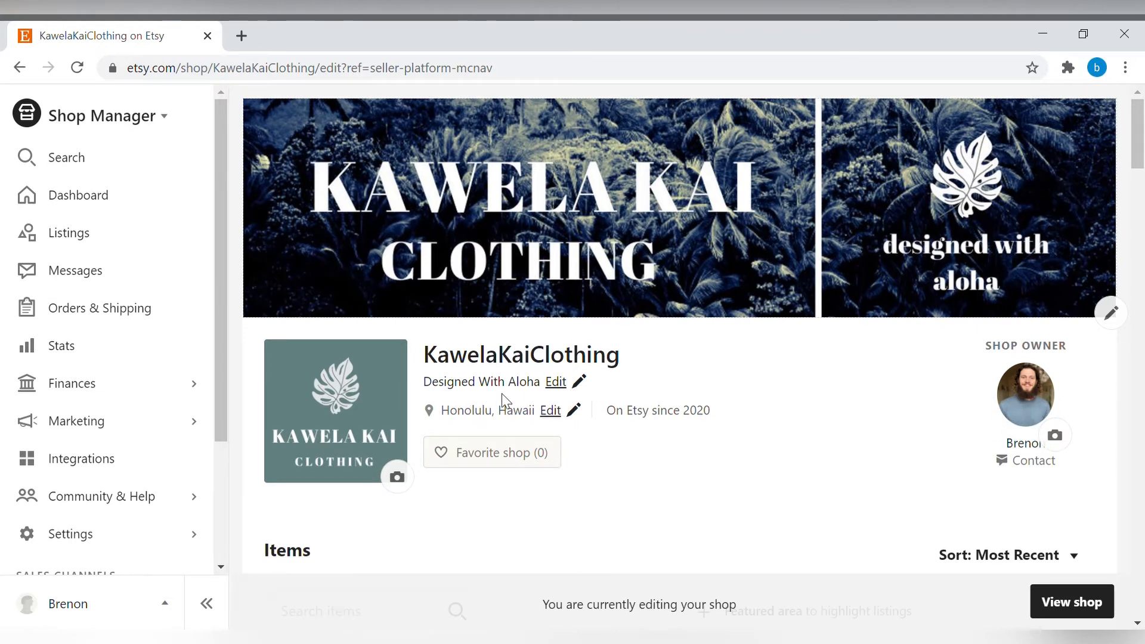
Add a shop announcement reading "We just opened our shop! Check out our new designs!".
{"action": "scroll", "coordinate": [503, 401], "scroll_direction": "down", "scroll_amount": 3}
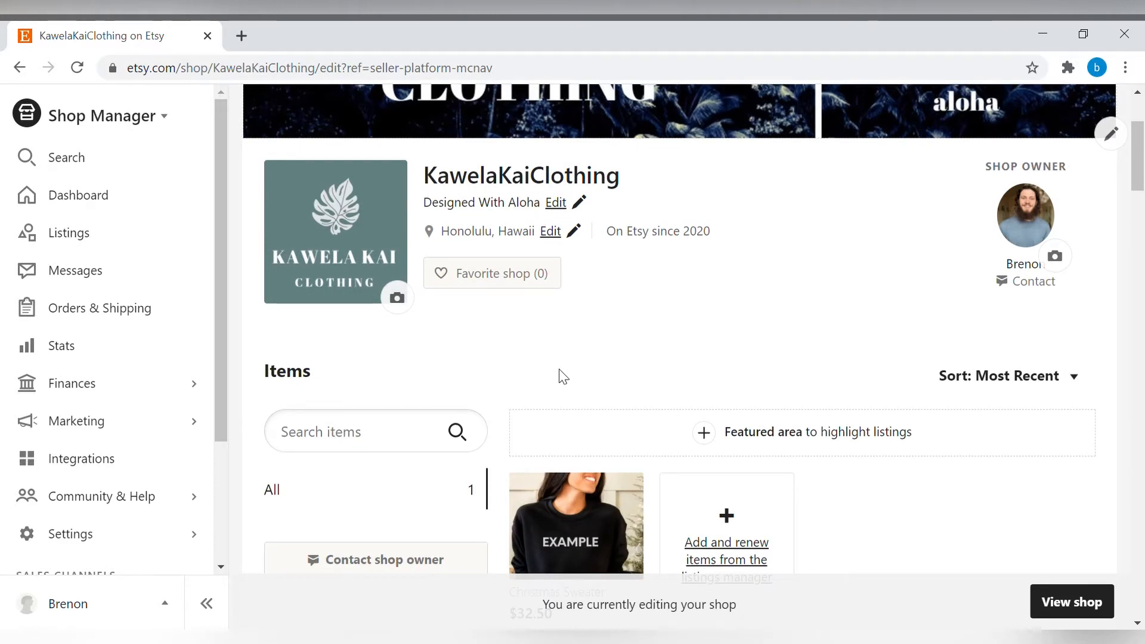
{"action": "scroll", "coordinate": [695, 343], "scroll_direction": "down", "scroll_amount": 2}
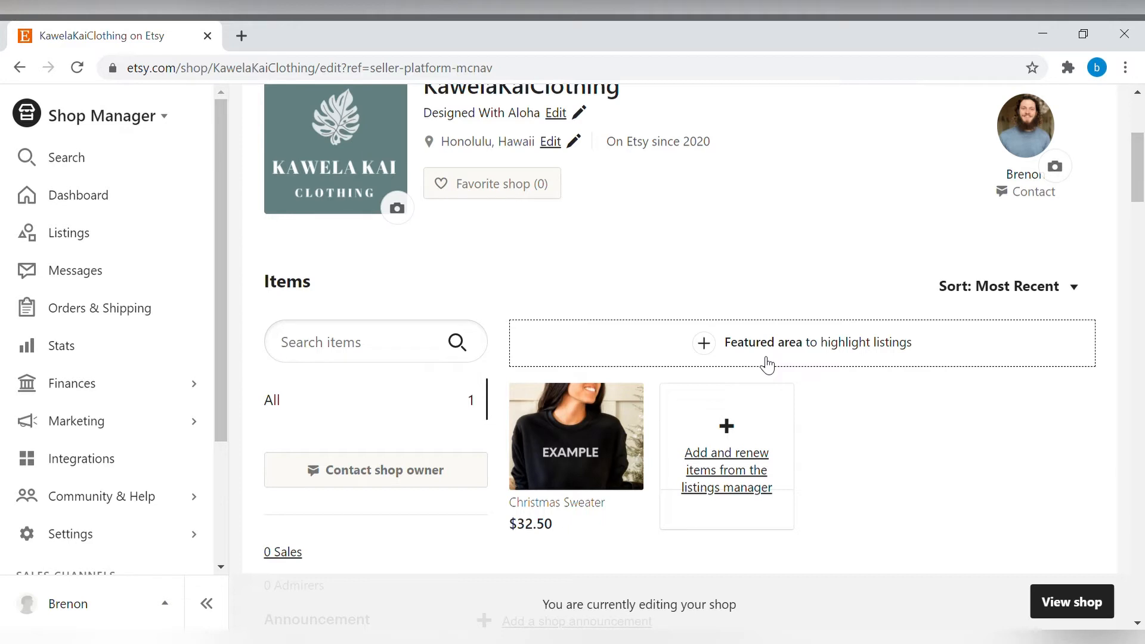
{"action": "scroll", "coordinate": [684, 345], "scroll_direction": "down", "scroll_amount": 4}
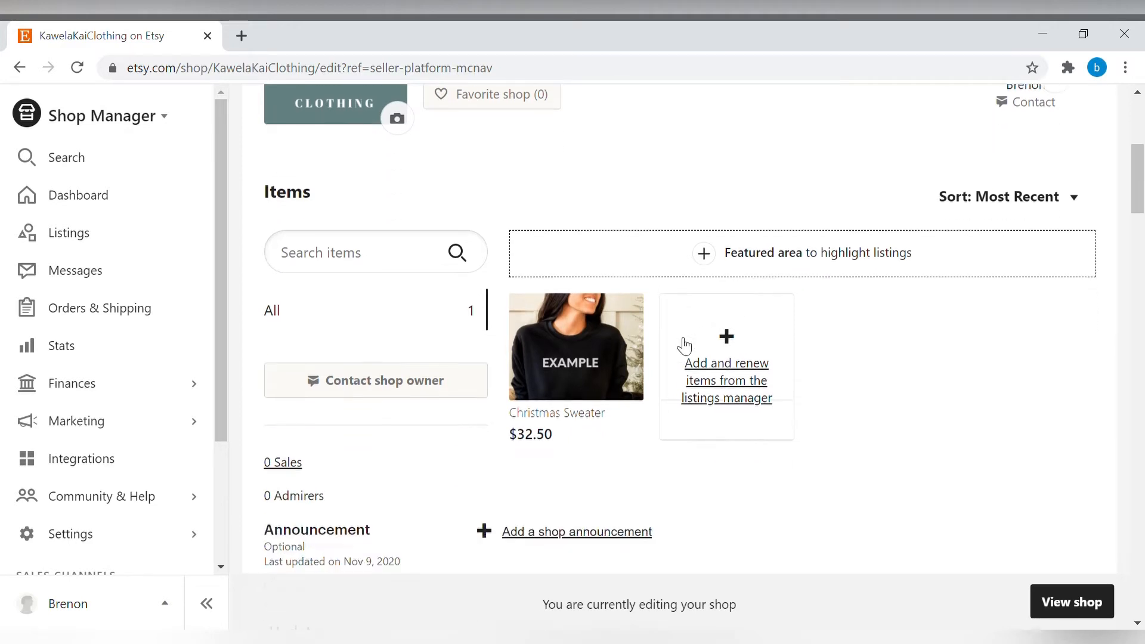
{"action": "scroll", "coordinate": [677, 345], "scroll_direction": "down", "scroll_amount": 2}
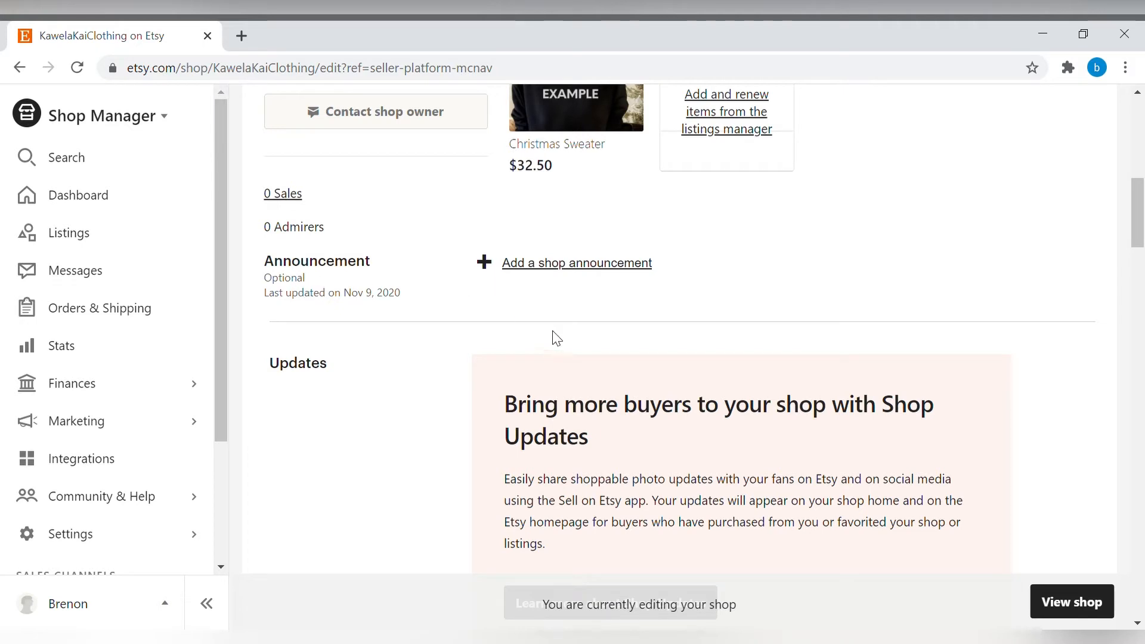
{"action": "left_click", "coordinate": [614, 266]}
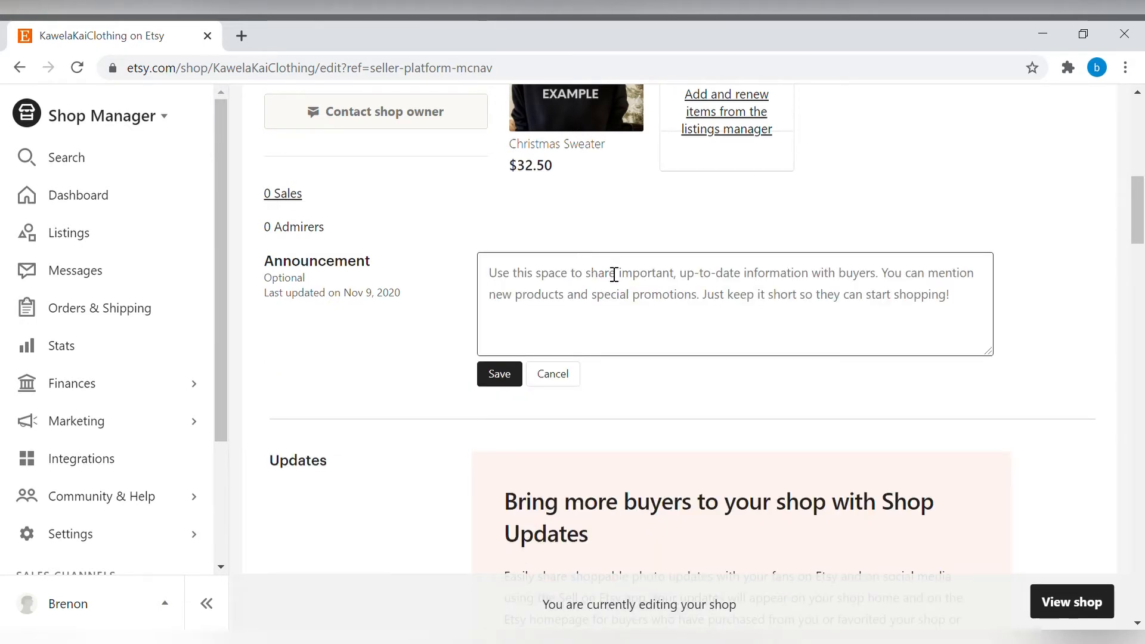
{"action": "type", "text": "We just opened"}
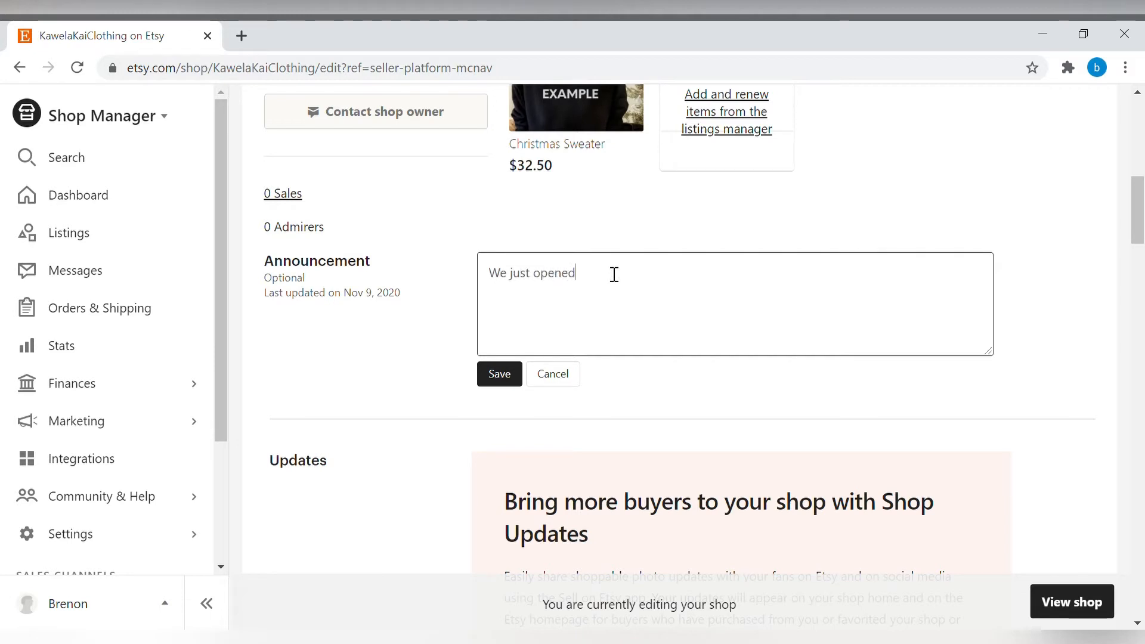
{"action": "type", "text": " our shop! CH"}
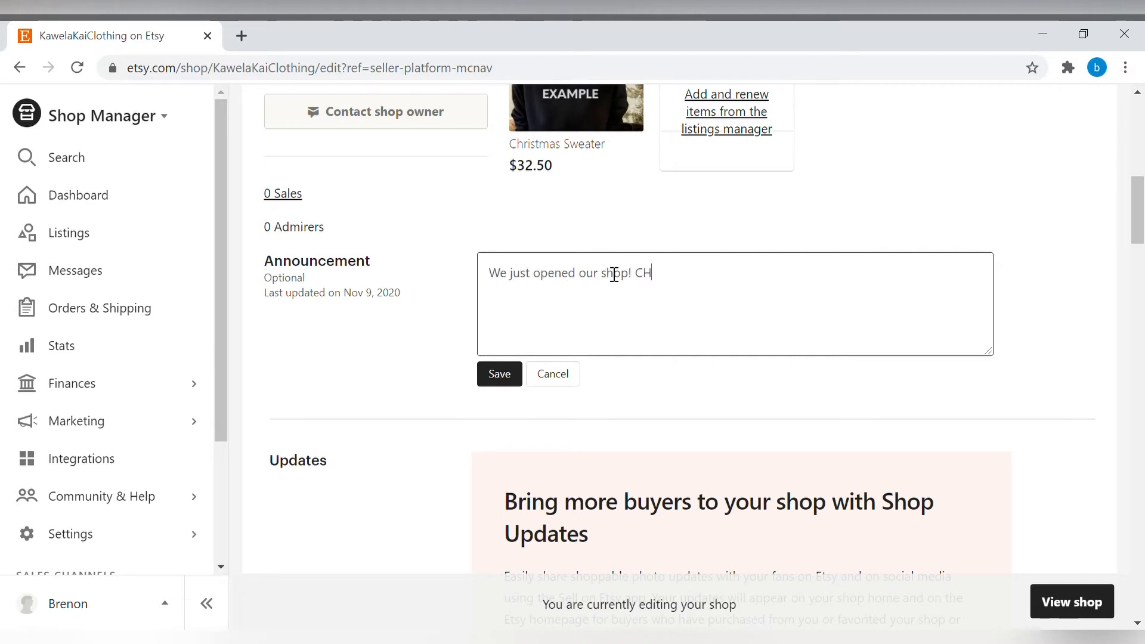
{"action": "key", "text": "BackSpace"}
{"action": "type", "text": "heck ou"}
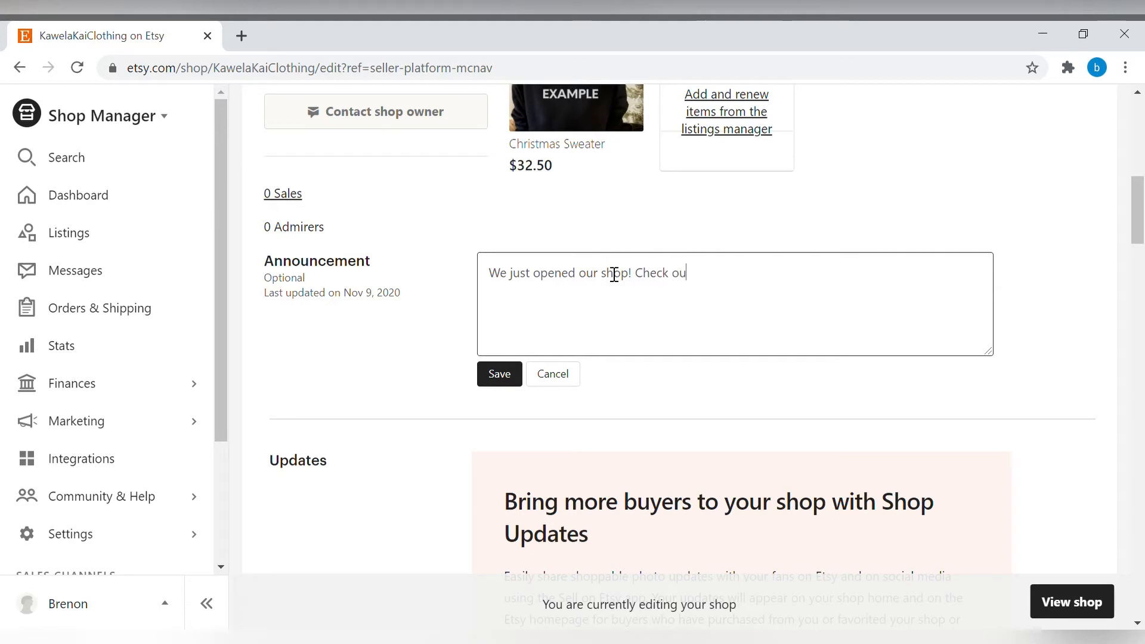
{"action": "type", "text": "t our new designe"}
{"action": "key", "text": "BackSpace"}
{"action": "type", "text": "!"}
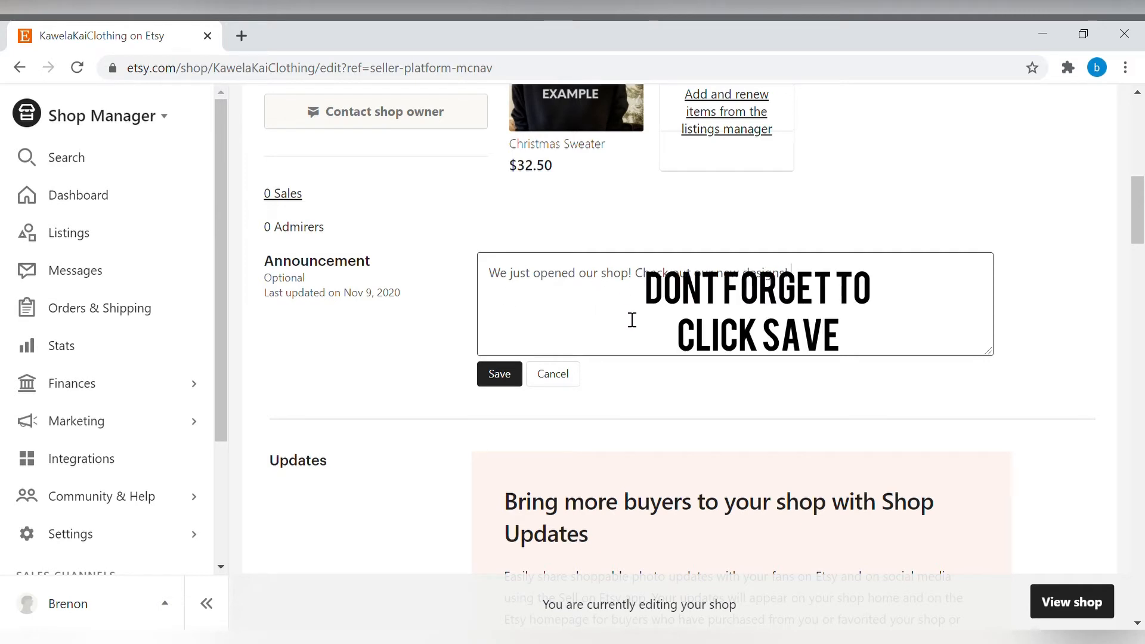
Add the story headline "Welcome to Kawela Kai Clothing" in the About section and save it.
{"action": "scroll", "coordinate": [633, 320], "scroll_direction": "down", "scroll_amount": 5}
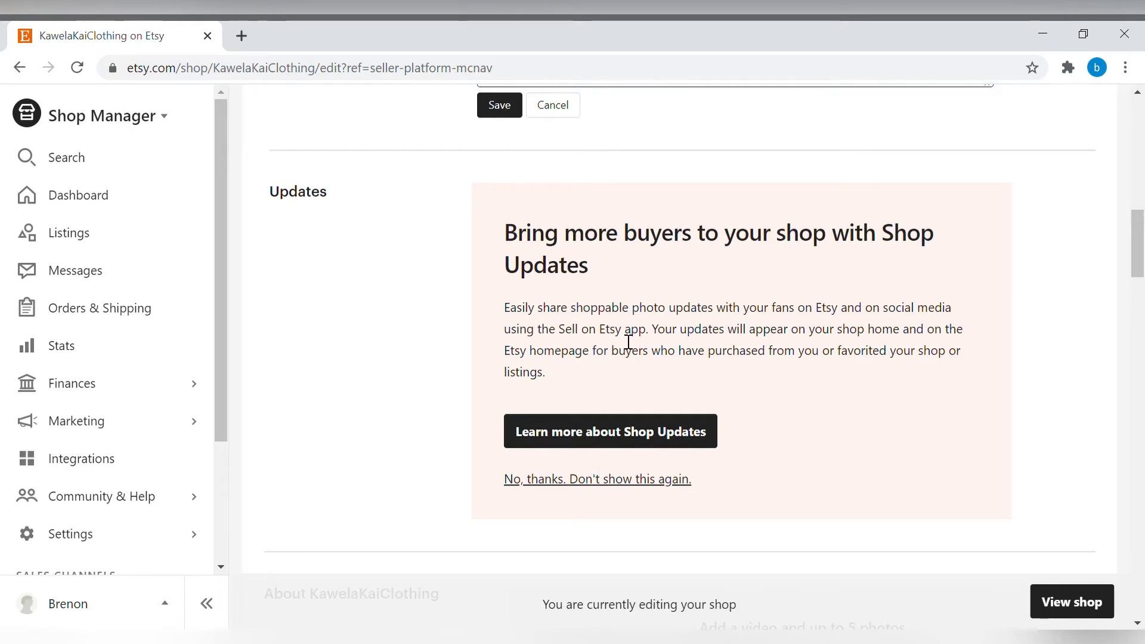
{"action": "scroll", "coordinate": [764, 298], "scroll_direction": "down", "scroll_amount": 5}
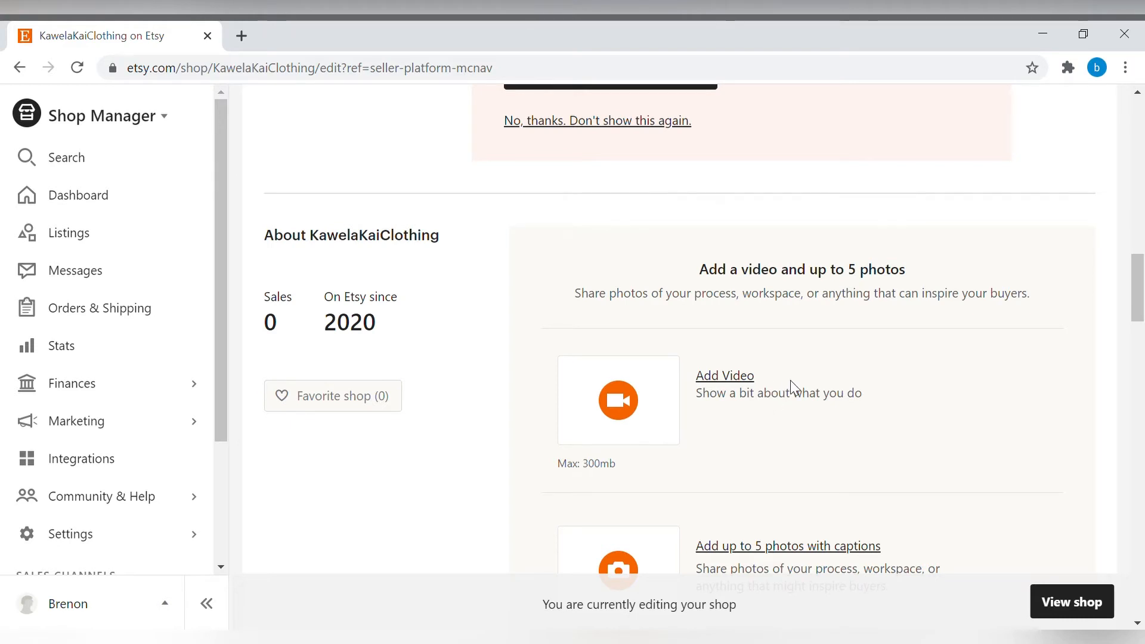
{"action": "scroll", "coordinate": [794, 388], "scroll_direction": "down", "scroll_amount": 1}
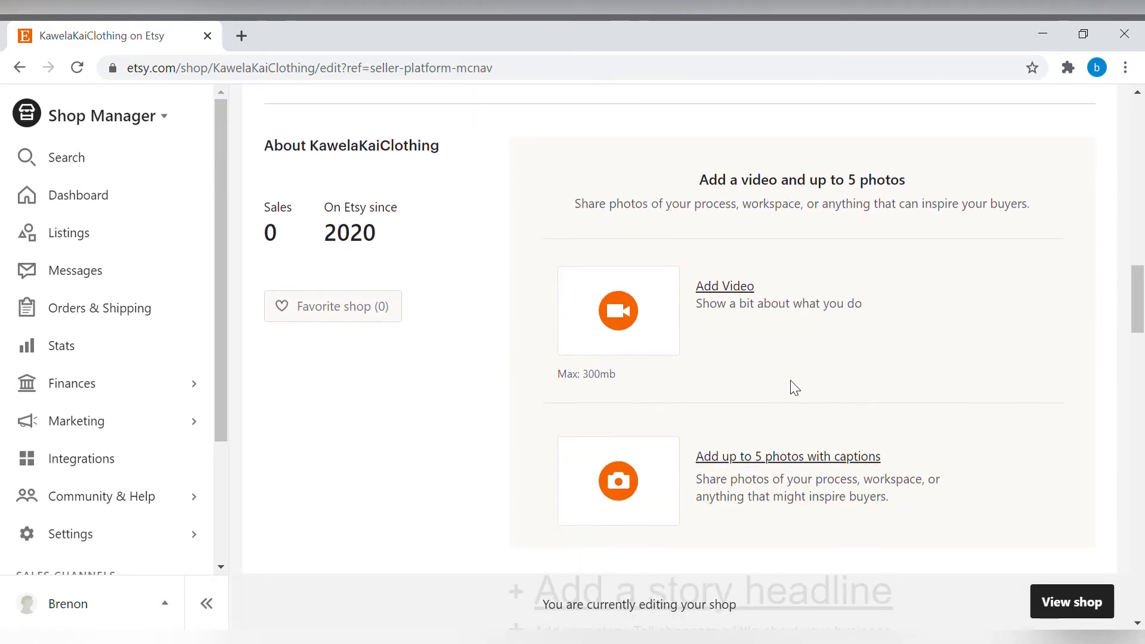
{"action": "mouse_move", "coordinate": [1140, 299]}
{"action": "left_mouse_down"}
{"action": "mouse_move", "coordinate": [1140, 308]}
{"action": "mouse_move", "coordinate": [1141, 293]}
{"action": "left_mouse_up"}
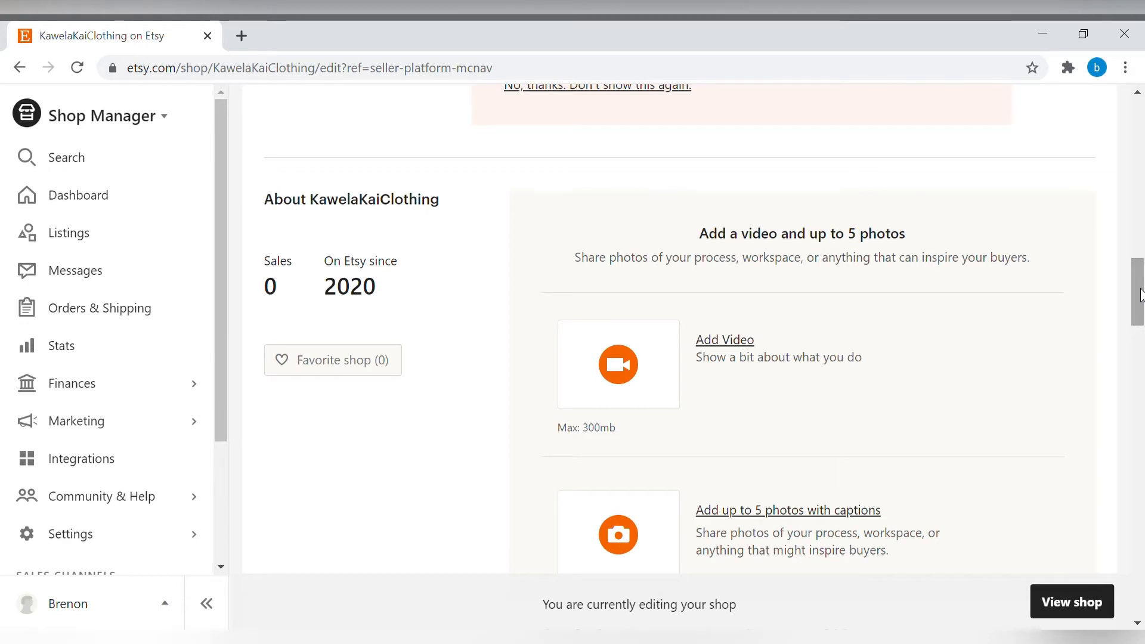
{"action": "left_click_drag", "start_coordinate": [1141, 289], "coordinate": [1141, 301]}
{"action": "scroll", "coordinate": [838, 327], "scroll_direction": "down", "scroll_amount": 5}
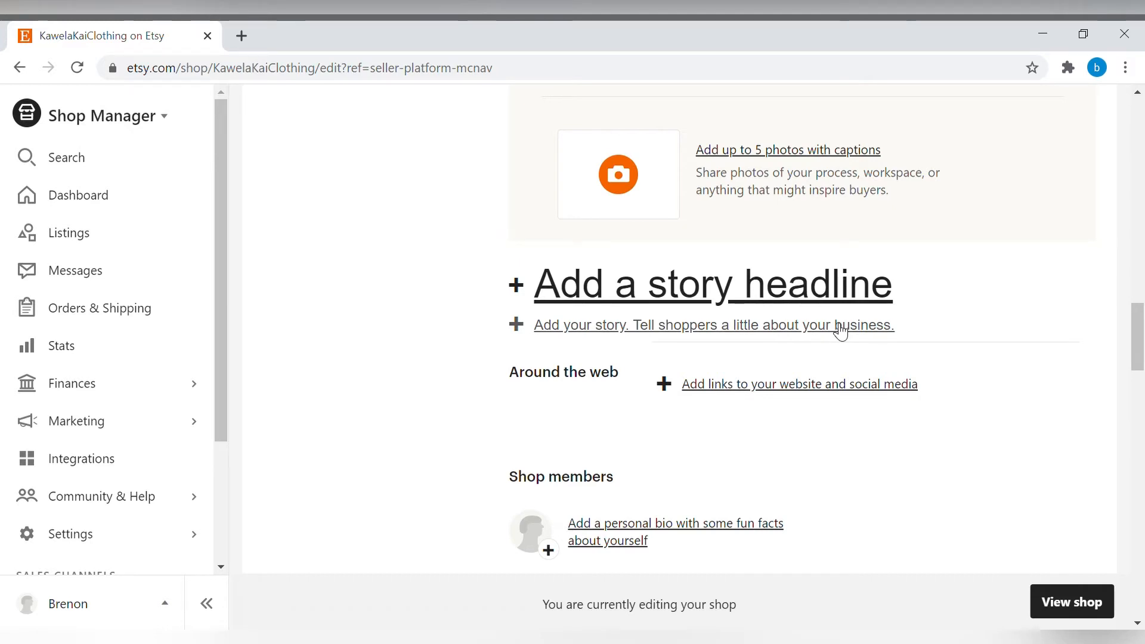
{"action": "left_click", "coordinate": [698, 305]}
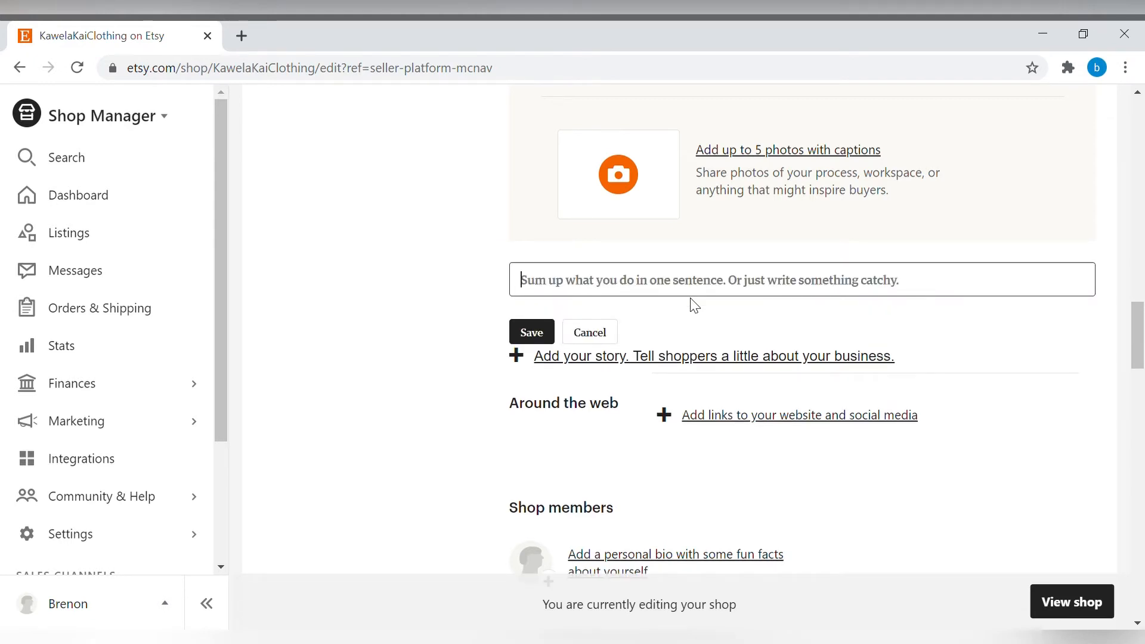
{"action": "type", "text": "Welcome to"}
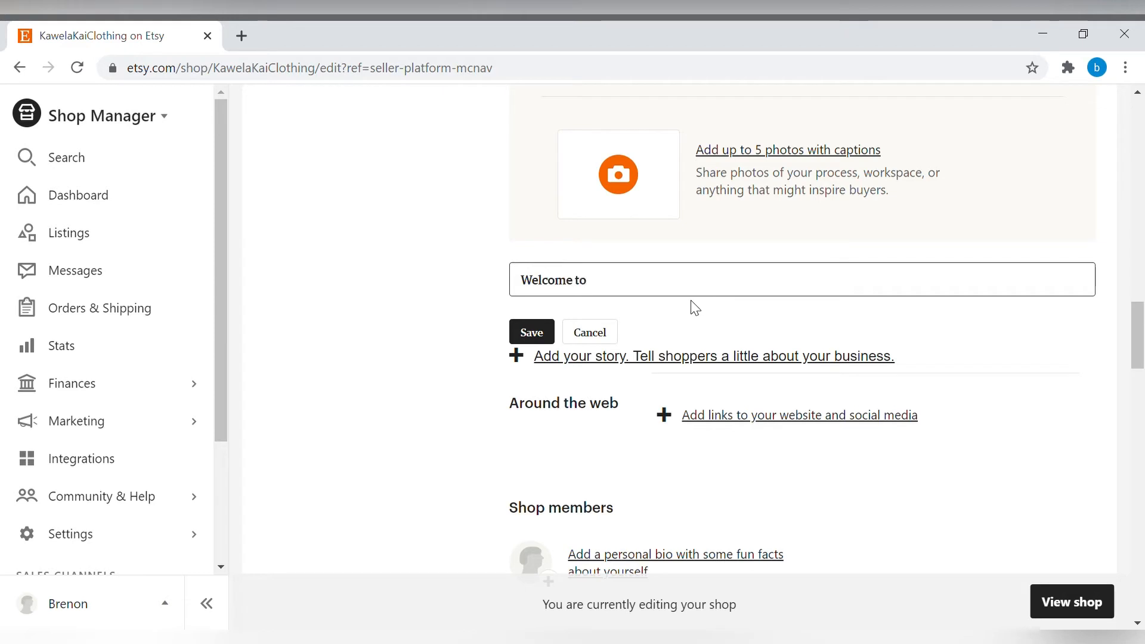
{"action": "type", "text": " Kawela Kai"}
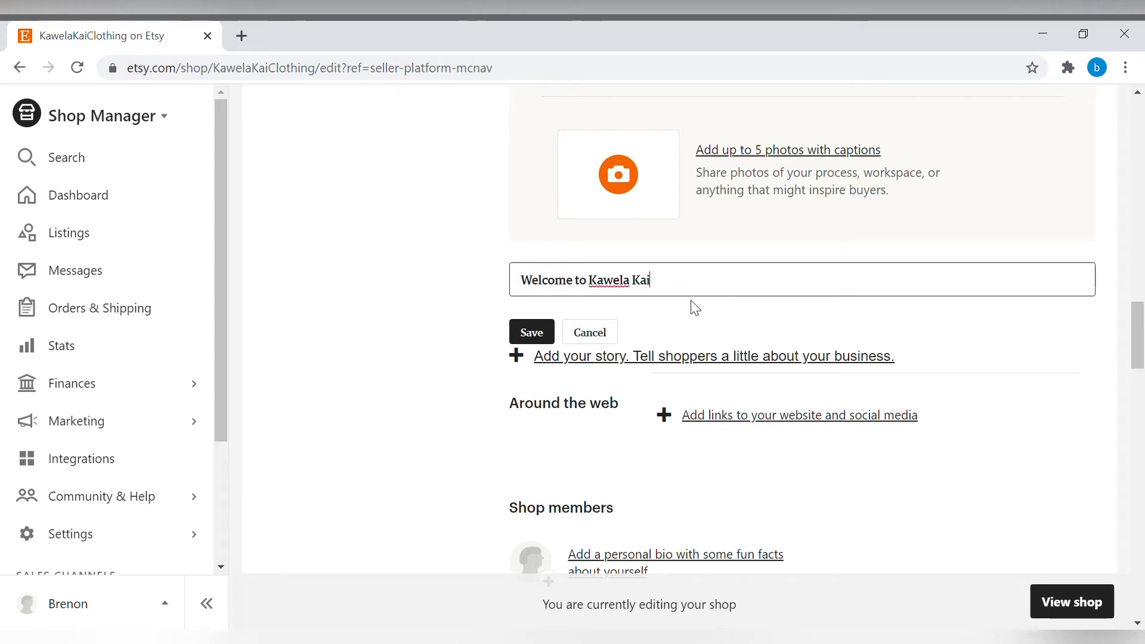
{"action": "type", "text": " Llothing"}
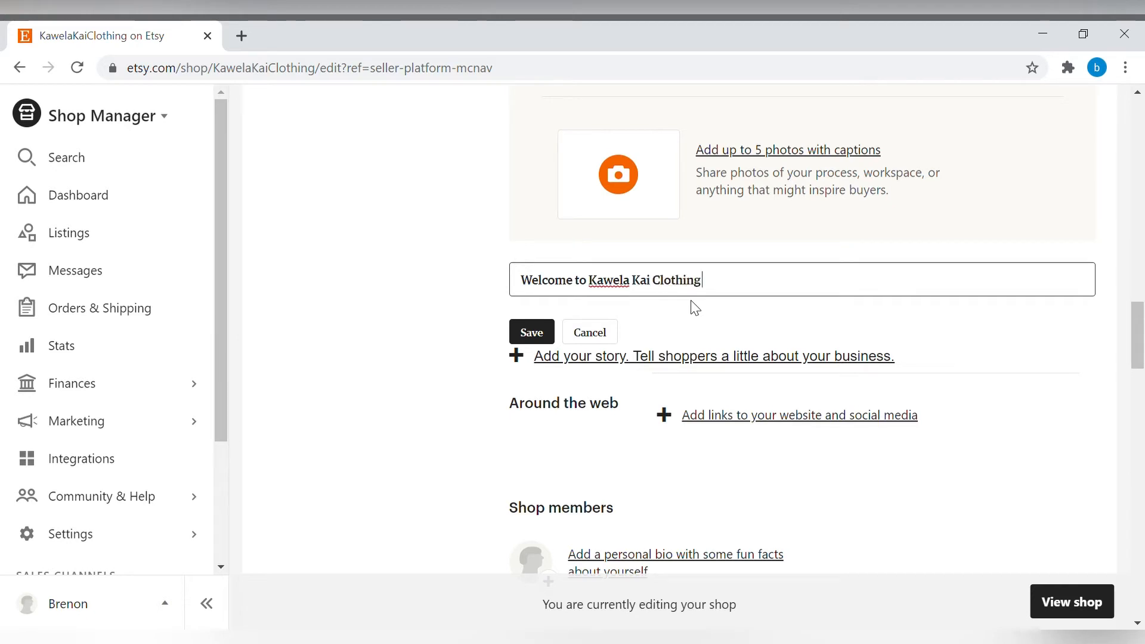
{"action": "left_click", "coordinate": [544, 334]}
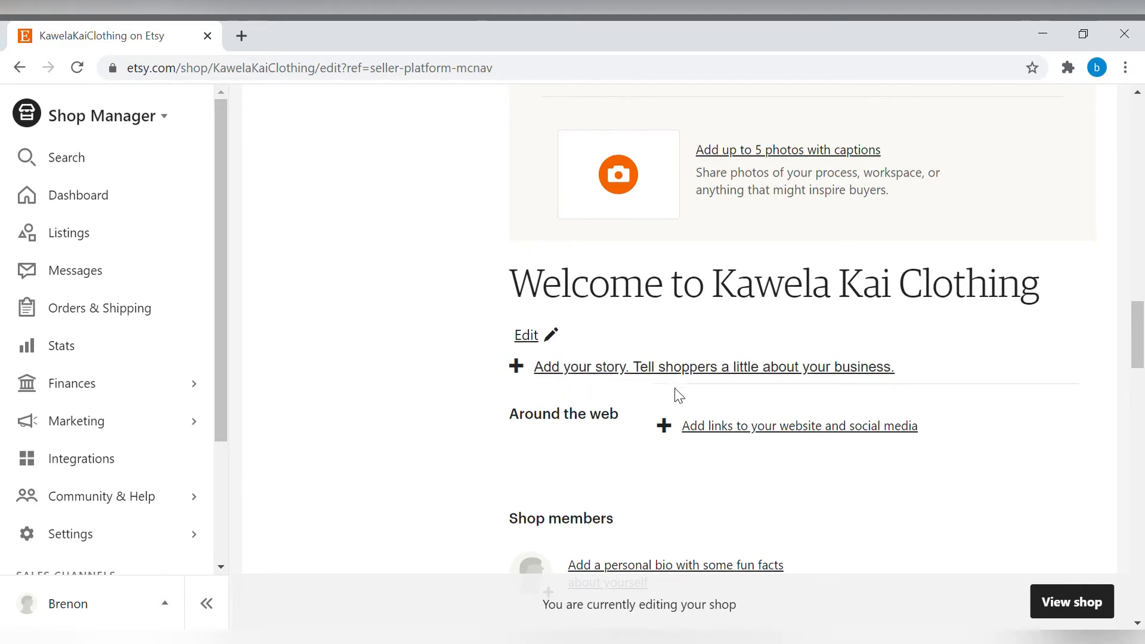
Write the shop story introducing the owner, growing up in Hawaii and sharing the aloha spirit through clothing, and save it.
{"action": "left_click", "coordinate": [641, 380]}
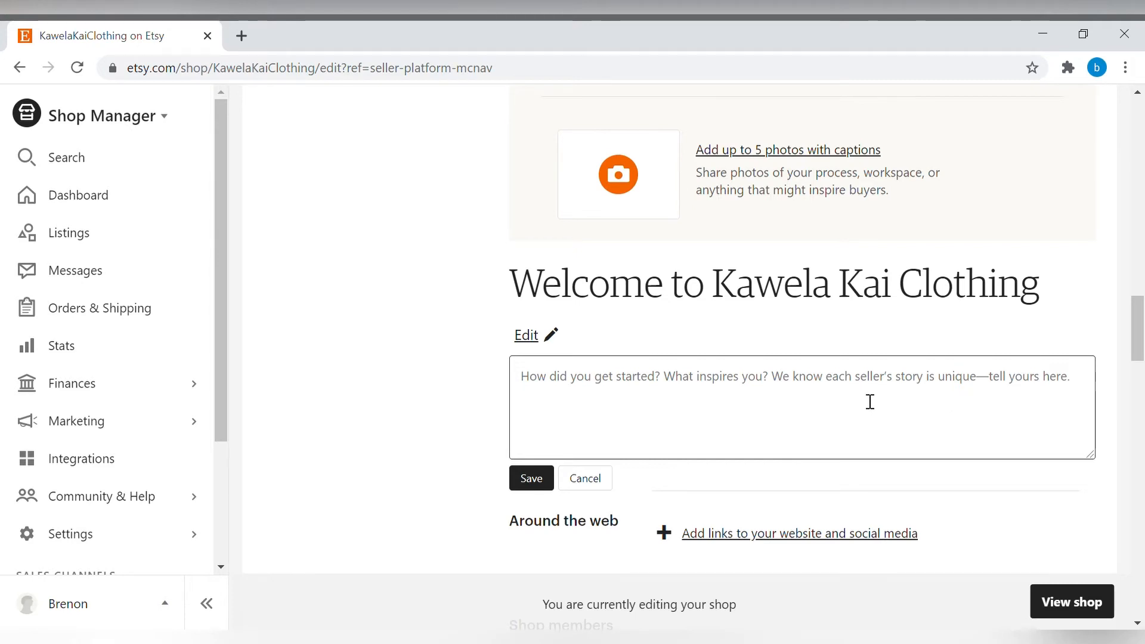
{"action": "type", "text": "Hi, my name is Brenon and welcome to Kawe"}
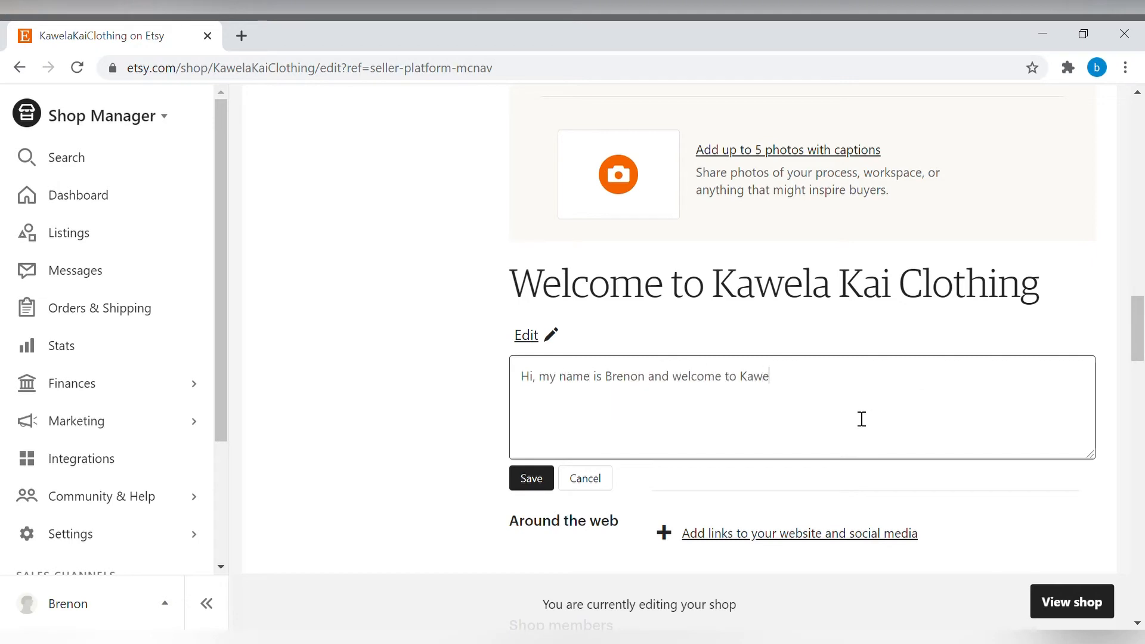
{"action": "type", "text": "la Kai Clothing! Growing up in Hawaii"}
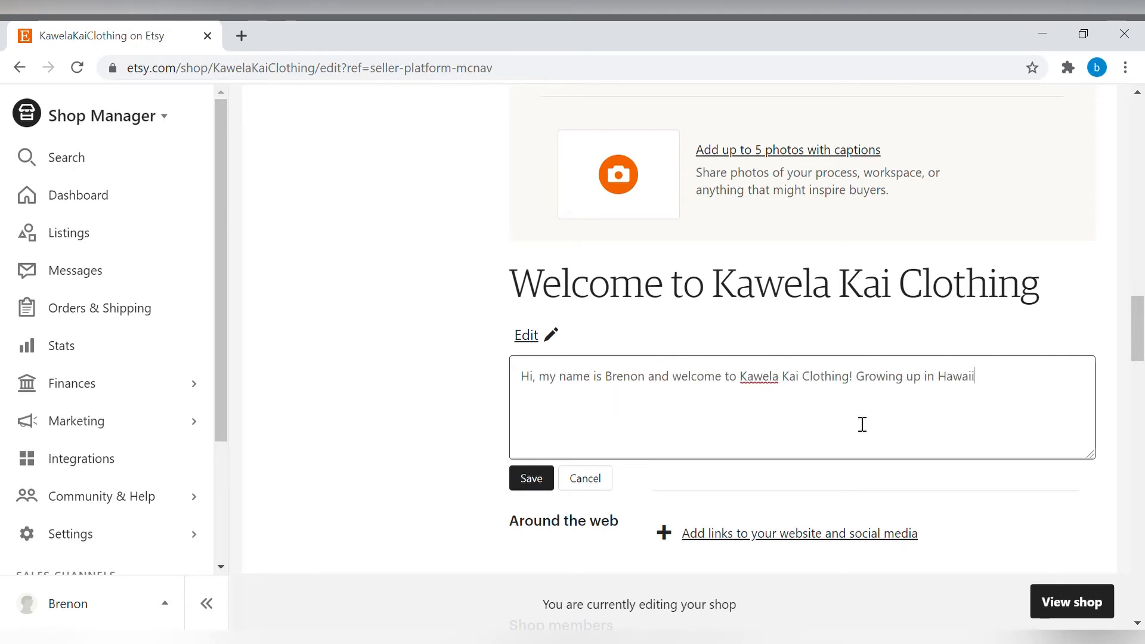
{"action": "type", "text": ", I have seen firsthand the beauty of the spirit of aloha. It's som"}
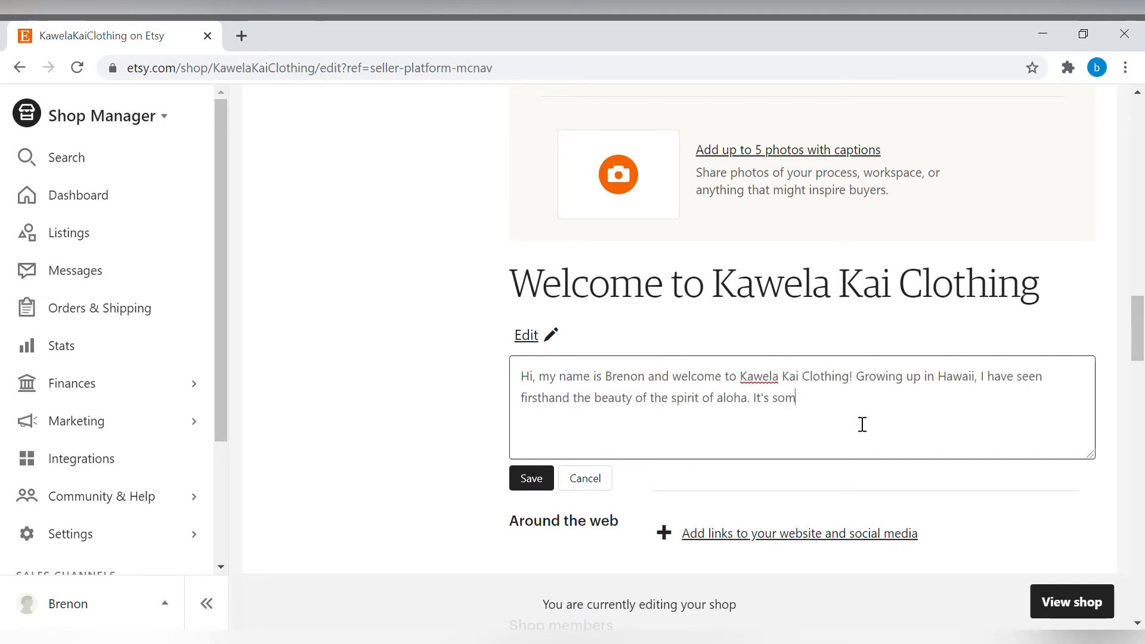
{"action": "type", "text": "ething that I think everyone could benefit from, s"}
{"action": "key", "text": "BackSpace"}
{"action": "type", "text": "could benefit "}
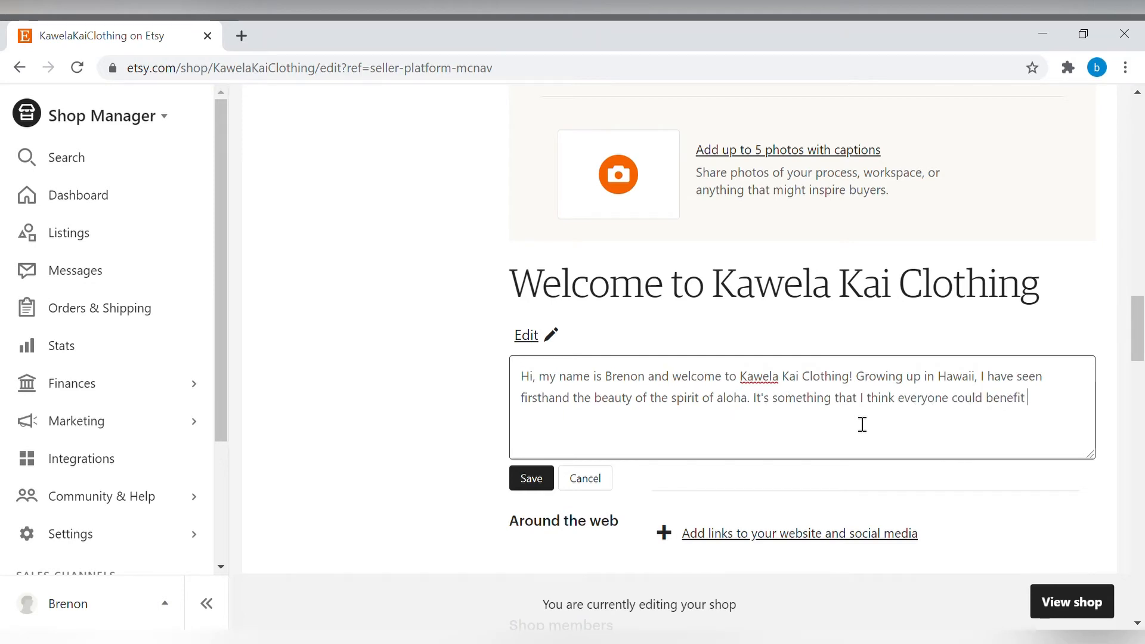
{"action": "type", "text": "from, so I started Kawela Kai Clothing as a way to share the aloha spirit through clothing. Mahalo for stopping by!"}
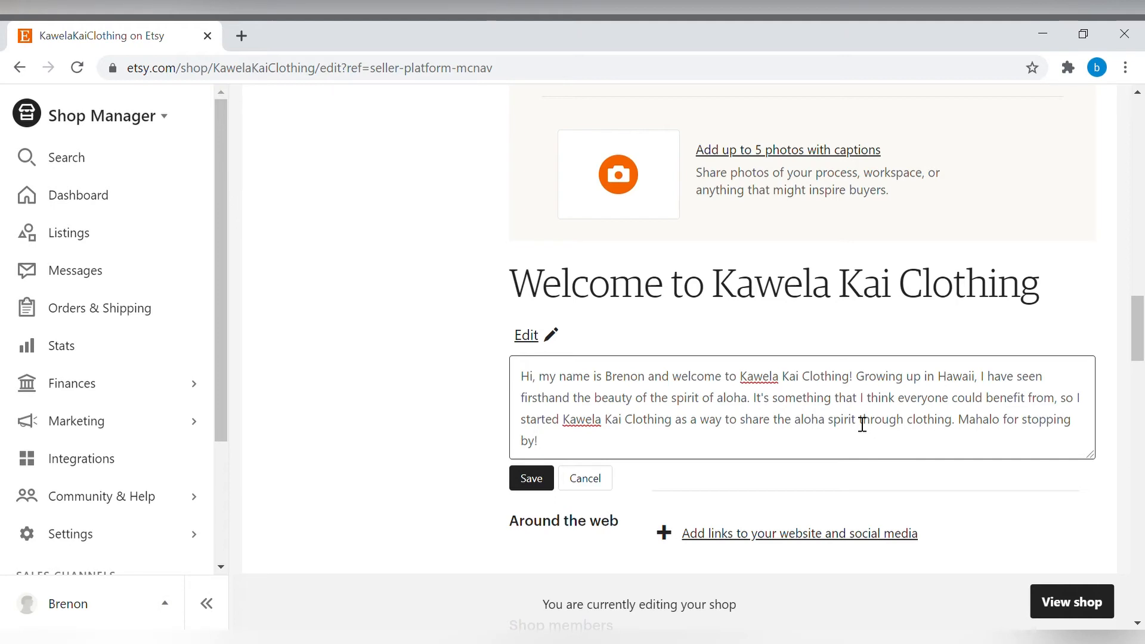
{"action": "left_click", "coordinate": [531, 484]}
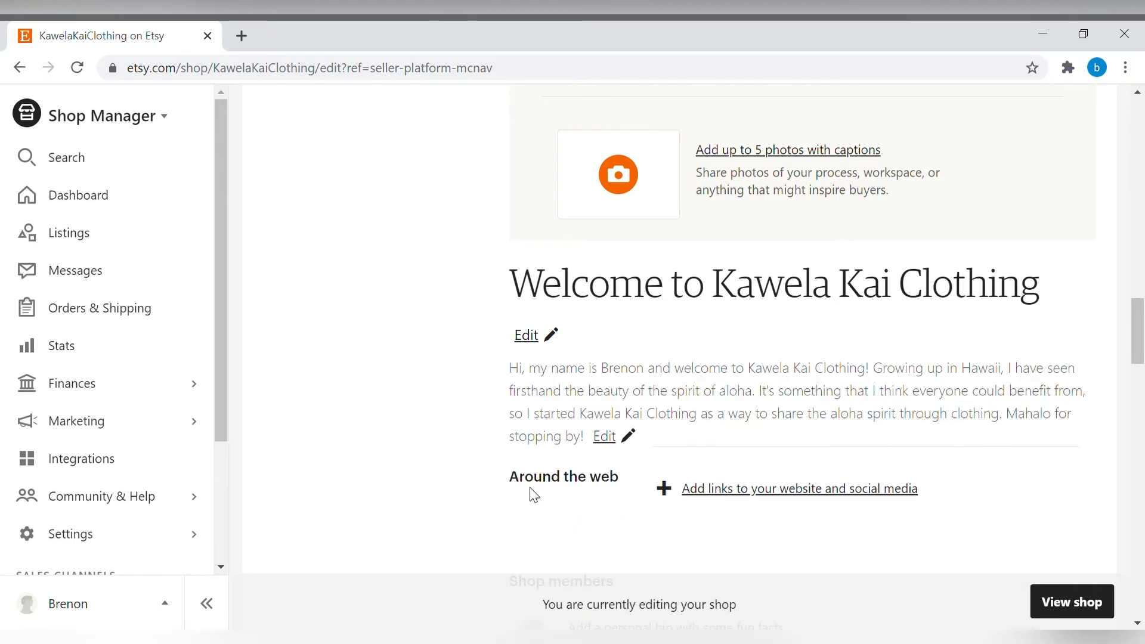
Add a shop member with the owner's photo, the owner's full name and the title Owner.
{"action": "left_click_drag", "start_coordinate": [1140, 338], "coordinate": [1143, 340]}
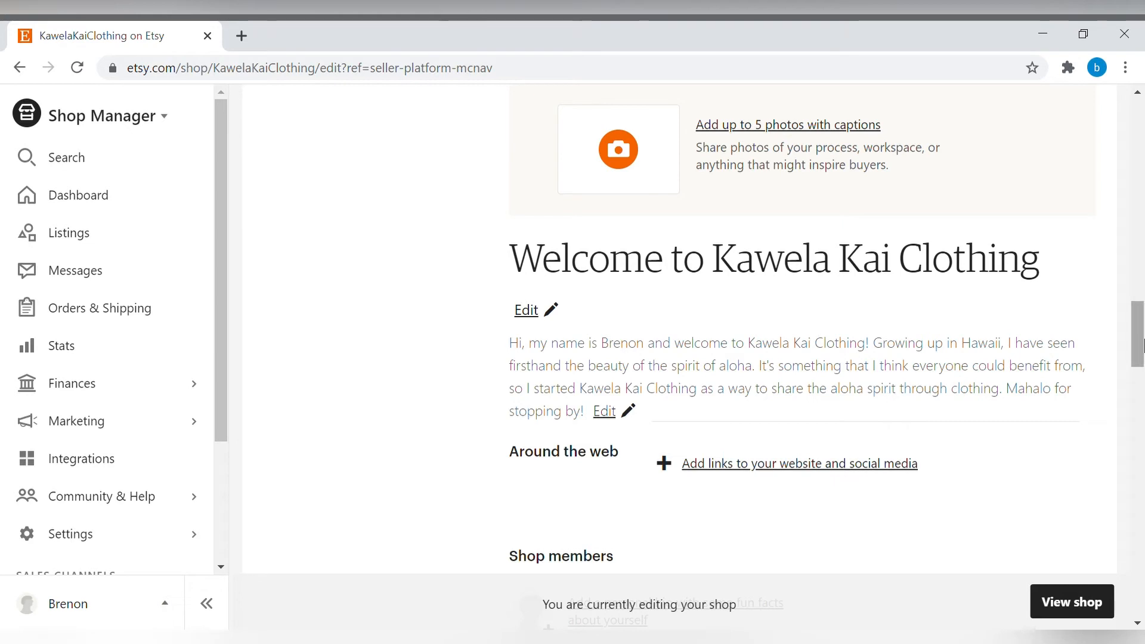
{"action": "scroll", "coordinate": [1136, 351], "scroll_direction": "down", "scroll_amount": 4}
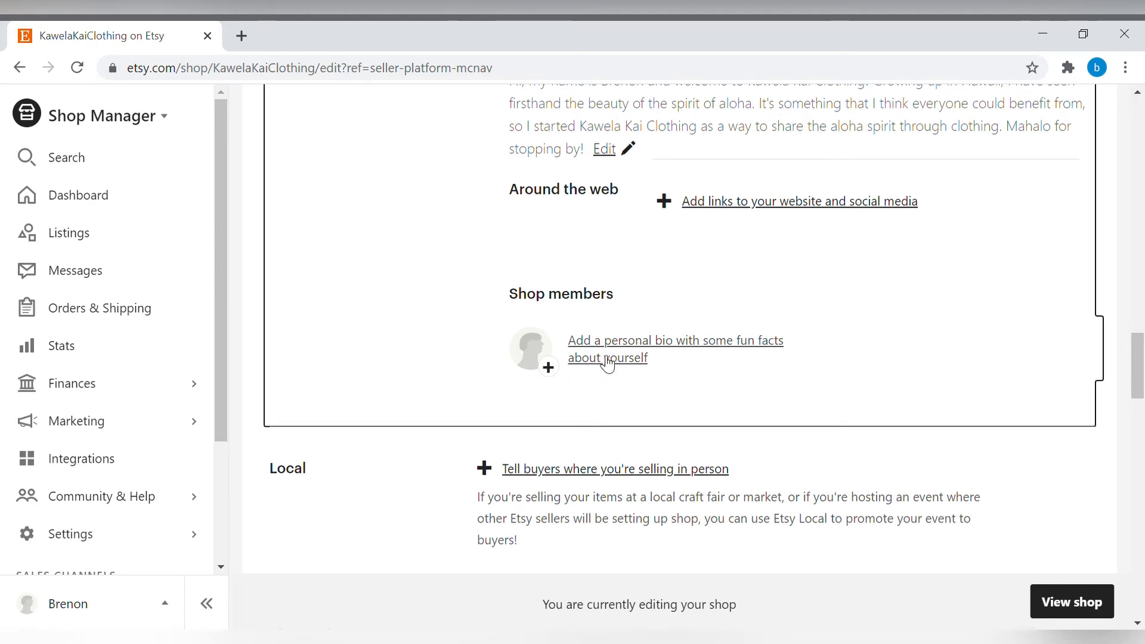
{"action": "left_click", "coordinate": [659, 352]}
{"action": "scroll", "coordinate": [650, 348], "scroll_direction": "down", "scroll_amount": 3}
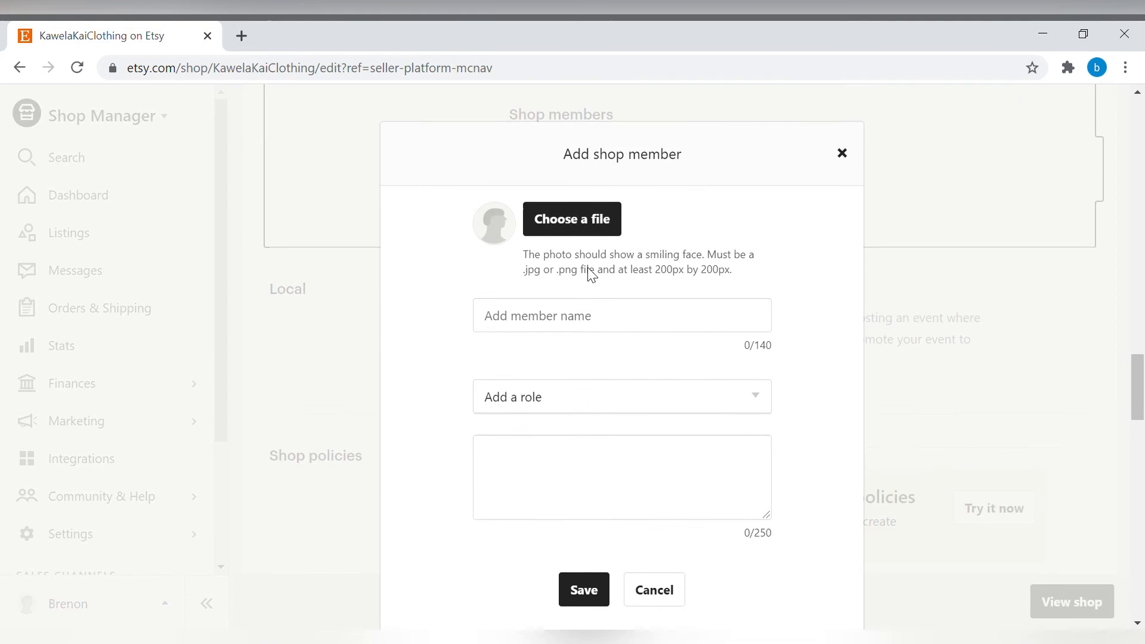
{"action": "left_click", "coordinate": [579, 233]}
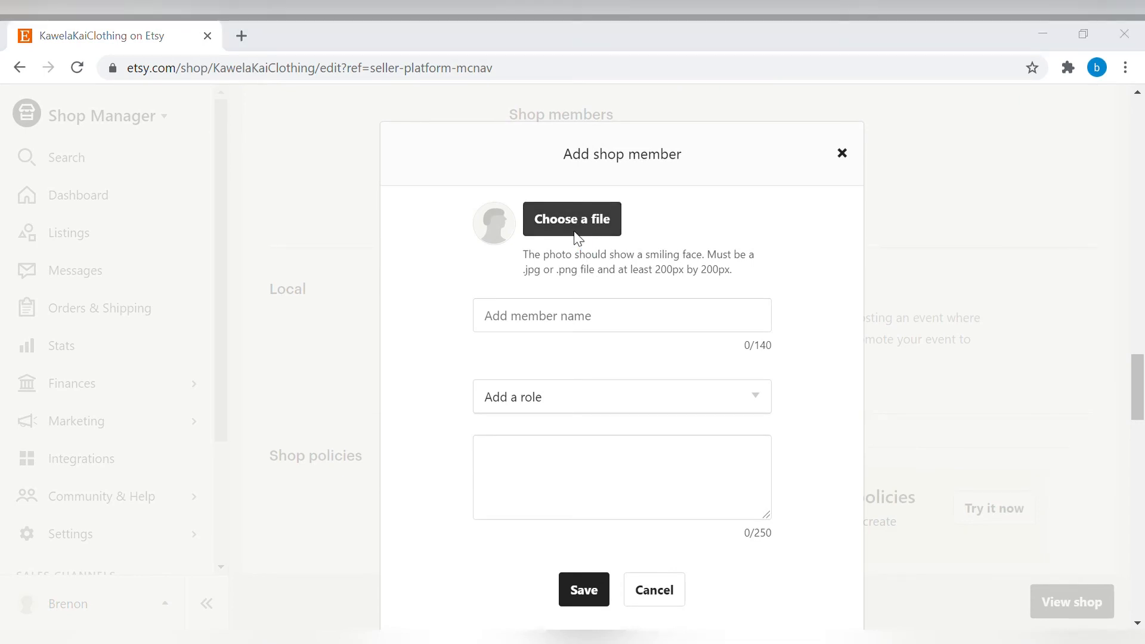
{"action": "left_click", "coordinate": [696, 495]}
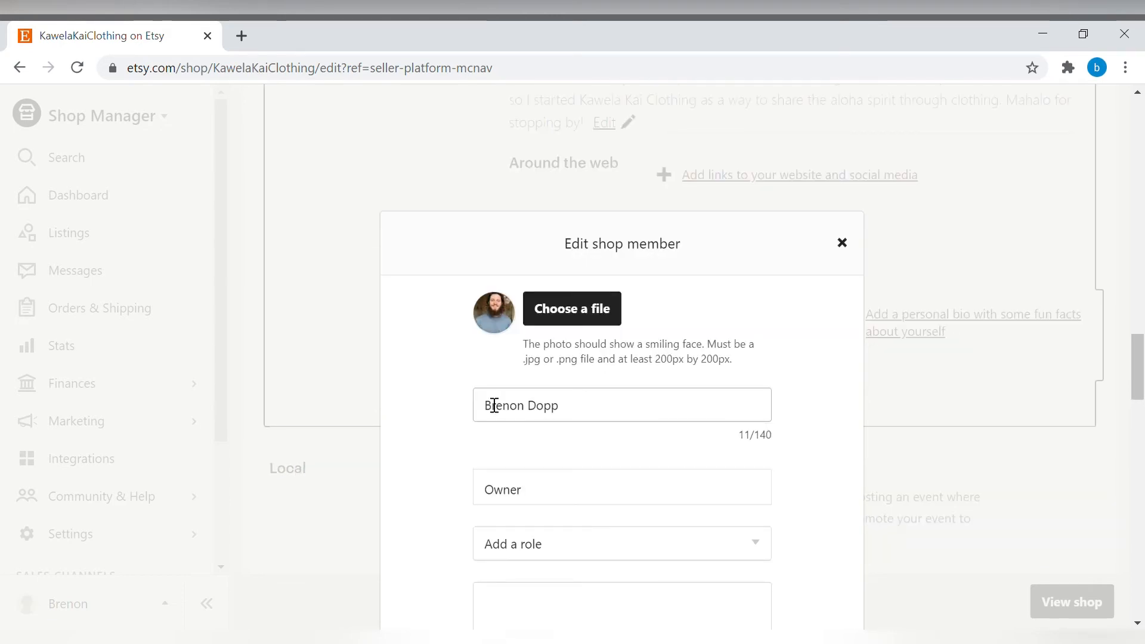
{"action": "left_click_drag", "start_coordinate": [593, 412], "coordinate": [443, 430]}
{"action": "left_click", "coordinate": [415, 387]}
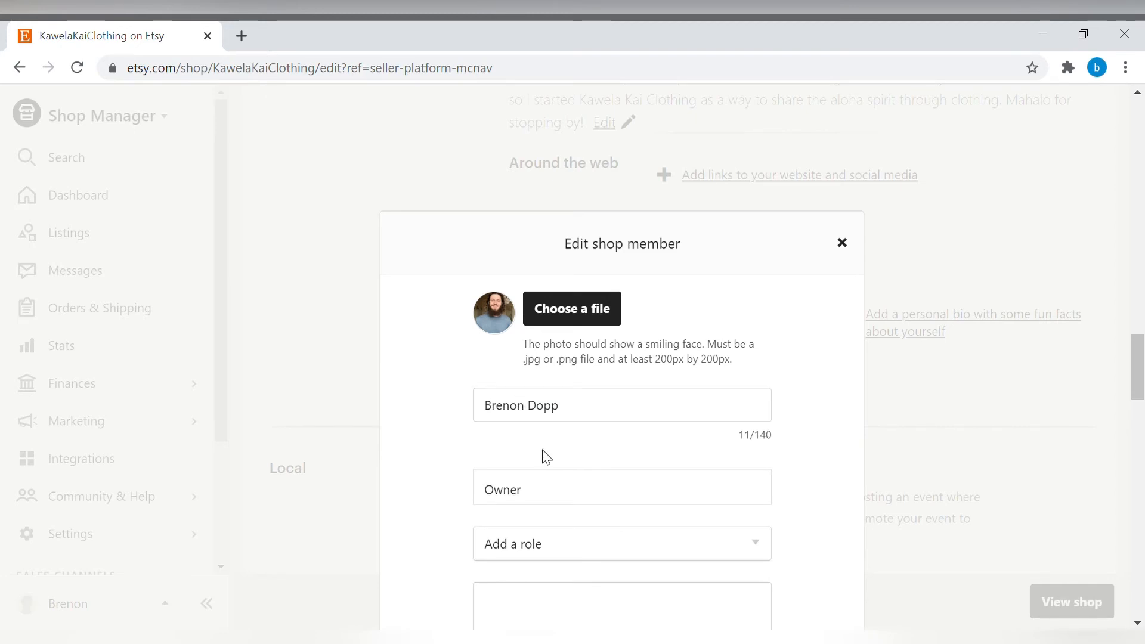
Add the role Designer to the shop member and save the member details.
{"action": "scroll", "coordinate": [580, 475], "scroll_direction": "down", "scroll_amount": 1}
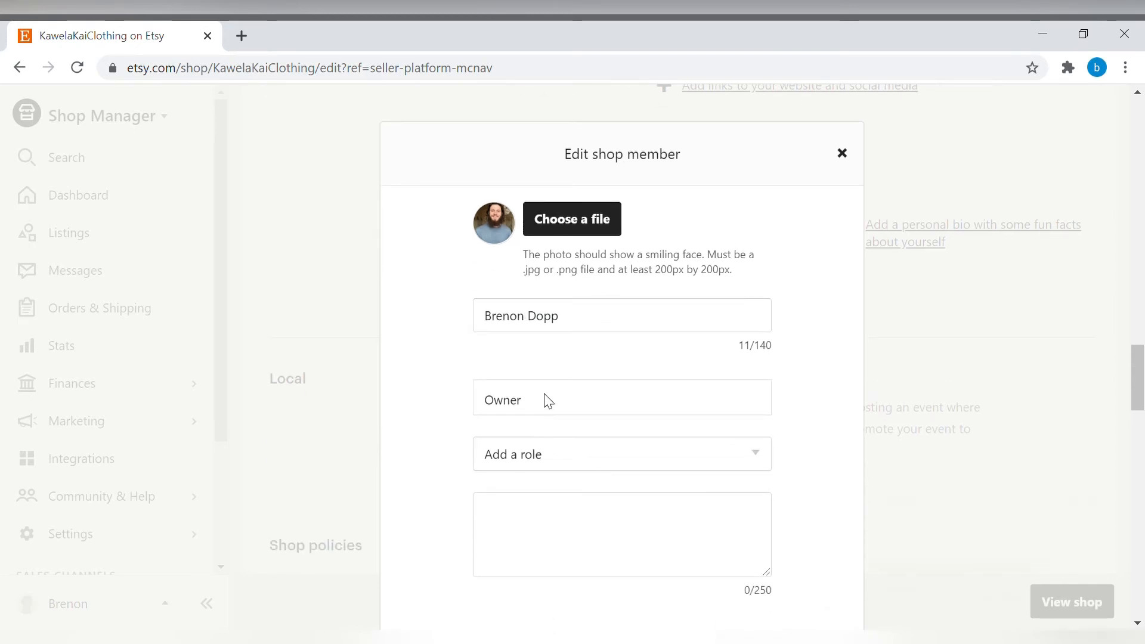
{"action": "scroll", "coordinate": [533, 403], "scroll_direction": "down", "scroll_amount": 1}
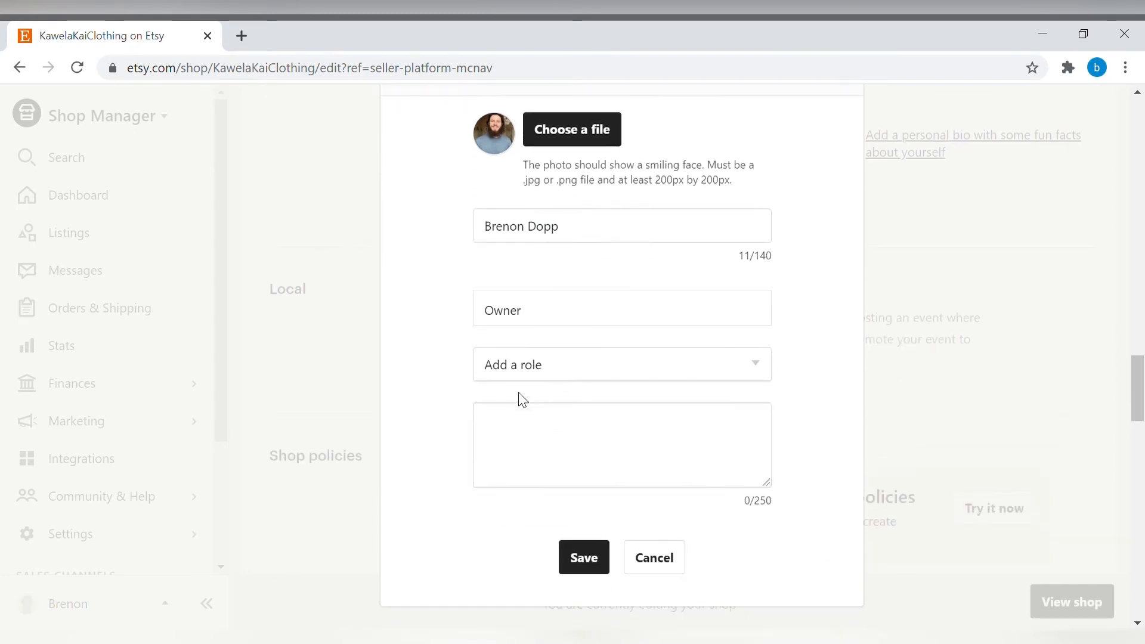
{"action": "left_click", "coordinate": [559, 373]}
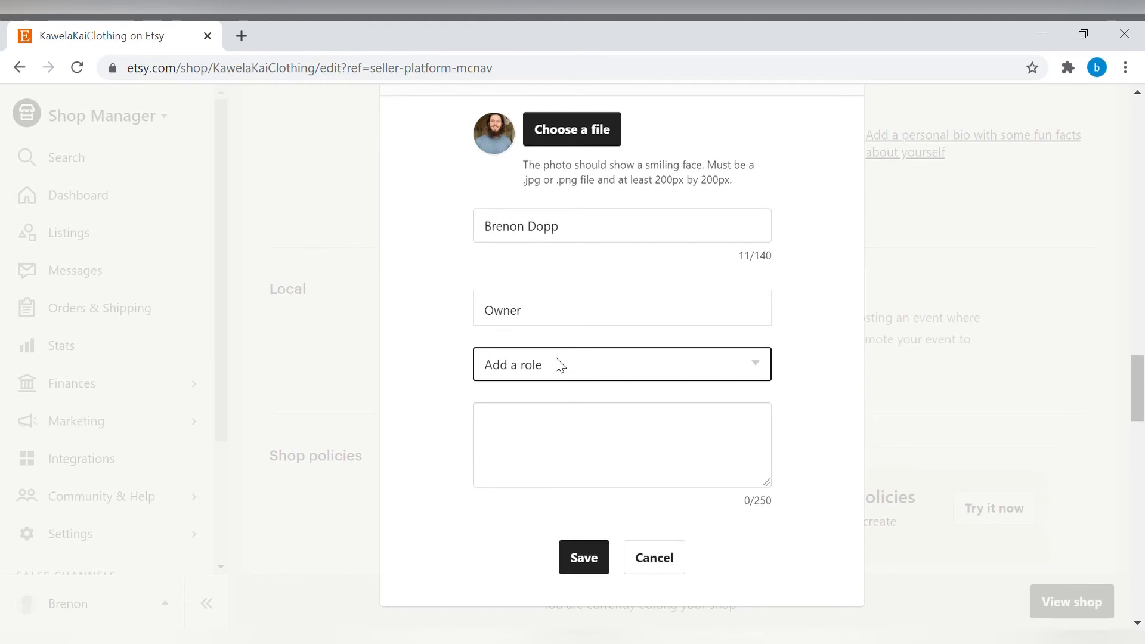
{"action": "left_click", "coordinate": [541, 207]}
{"action": "scroll", "coordinate": [477, 343], "scroll_direction": "down", "scroll_amount": 2}
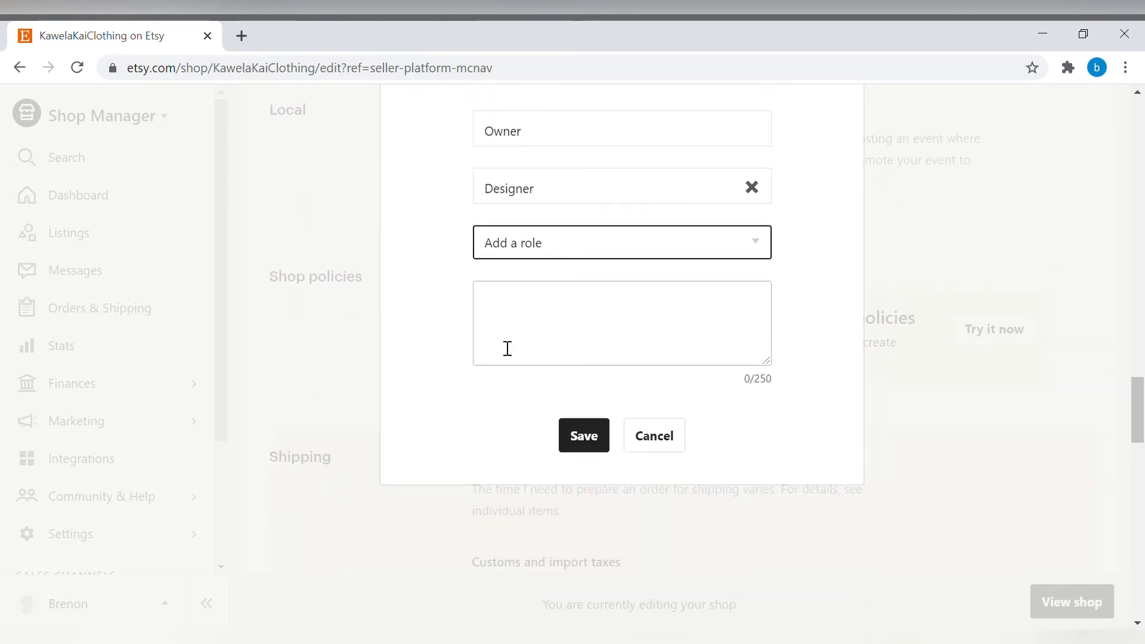
{"action": "scroll", "coordinate": [477, 332], "scroll_direction": "up", "scroll_amount": 1}
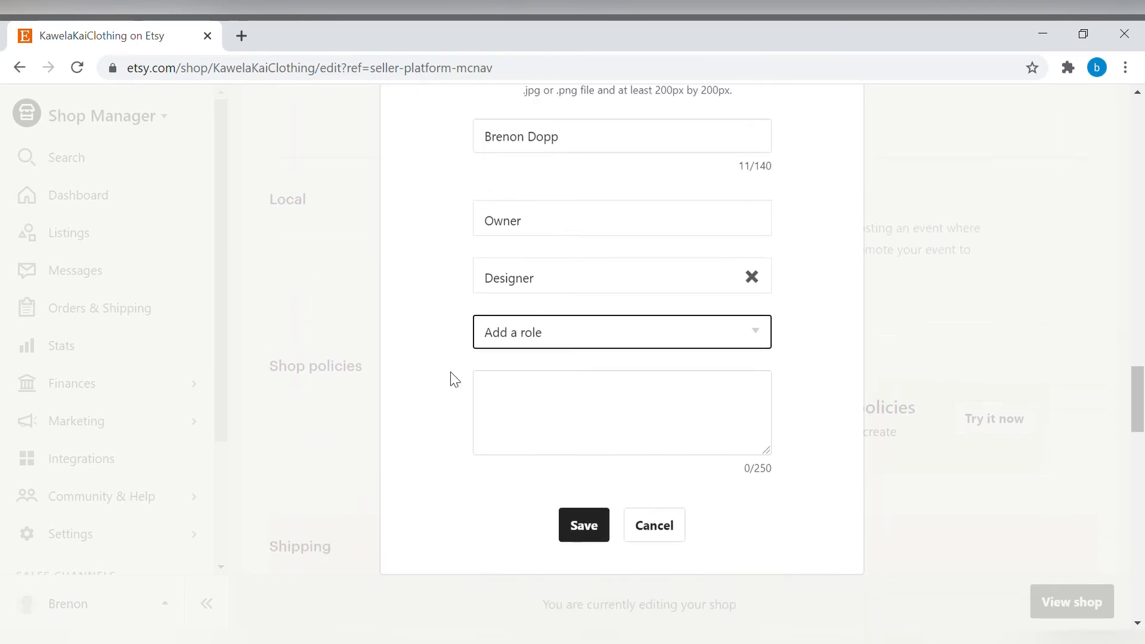
{"action": "left_click", "coordinate": [600, 527]}
Review the shop policies section covering shipping, payment options and returns & exchanges.
{"action": "scroll", "coordinate": [589, 524], "scroll_direction": "up", "scroll_amount": 1}
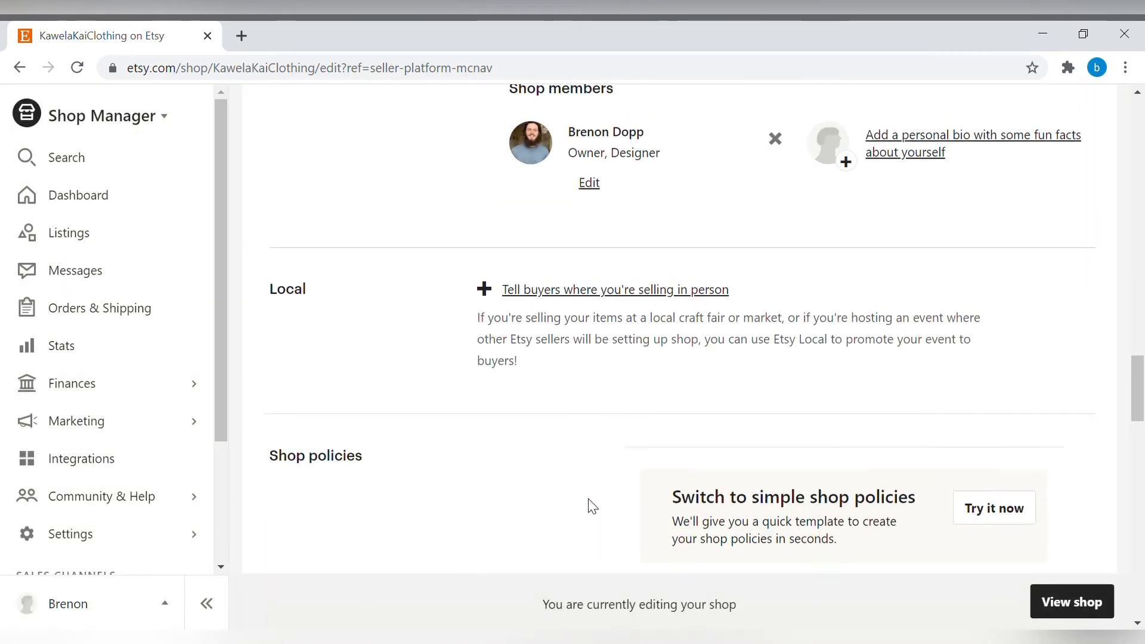
{"action": "scroll", "coordinate": [591, 506], "scroll_direction": "up", "scroll_amount": 1}
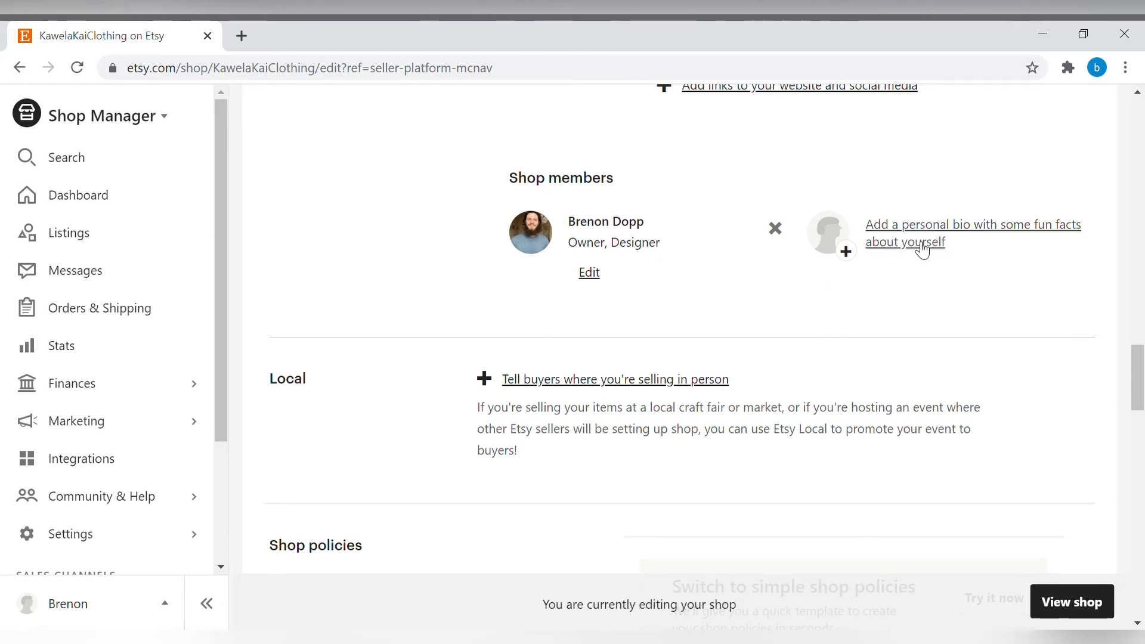
{"action": "scroll", "coordinate": [645, 292], "scroll_direction": "down", "scroll_amount": 3}
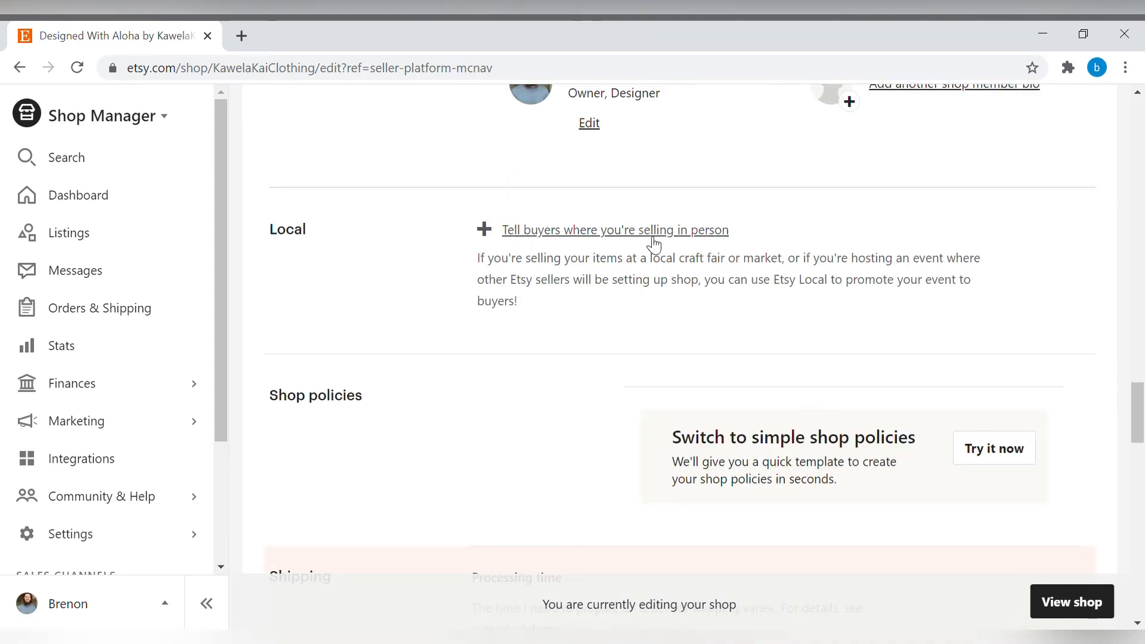
{"action": "scroll", "coordinate": [731, 262], "scroll_direction": "down", "scroll_amount": 1}
{"action": "scroll", "coordinate": [728, 259], "scroll_direction": "down", "scroll_amount": 3}
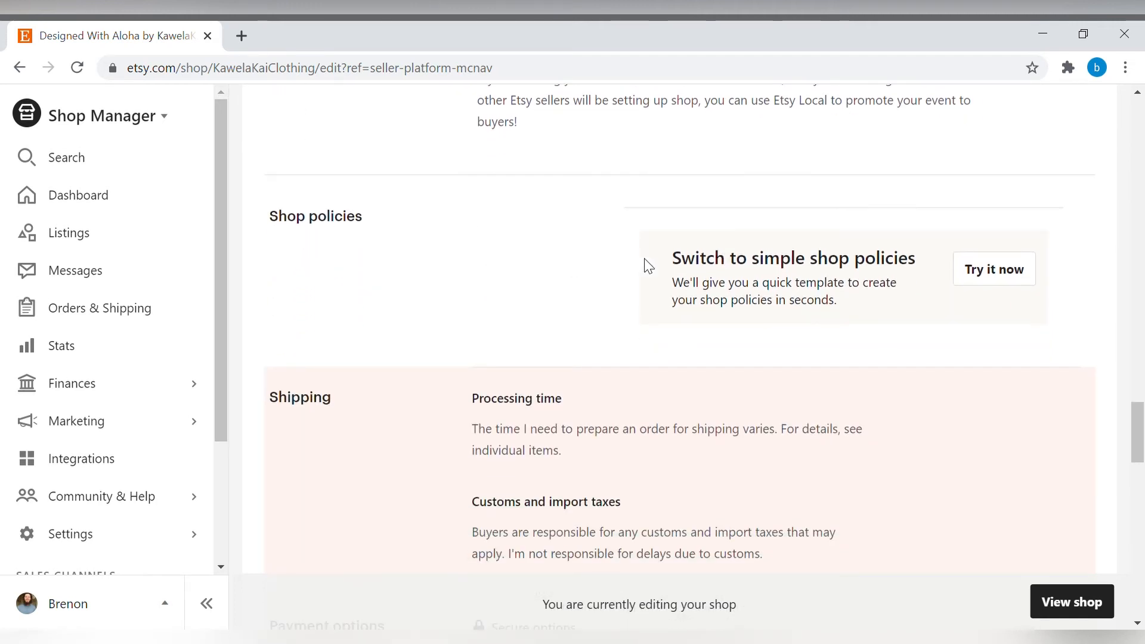
{"action": "scroll", "coordinate": [692, 268], "scroll_direction": "down", "scroll_amount": 5}
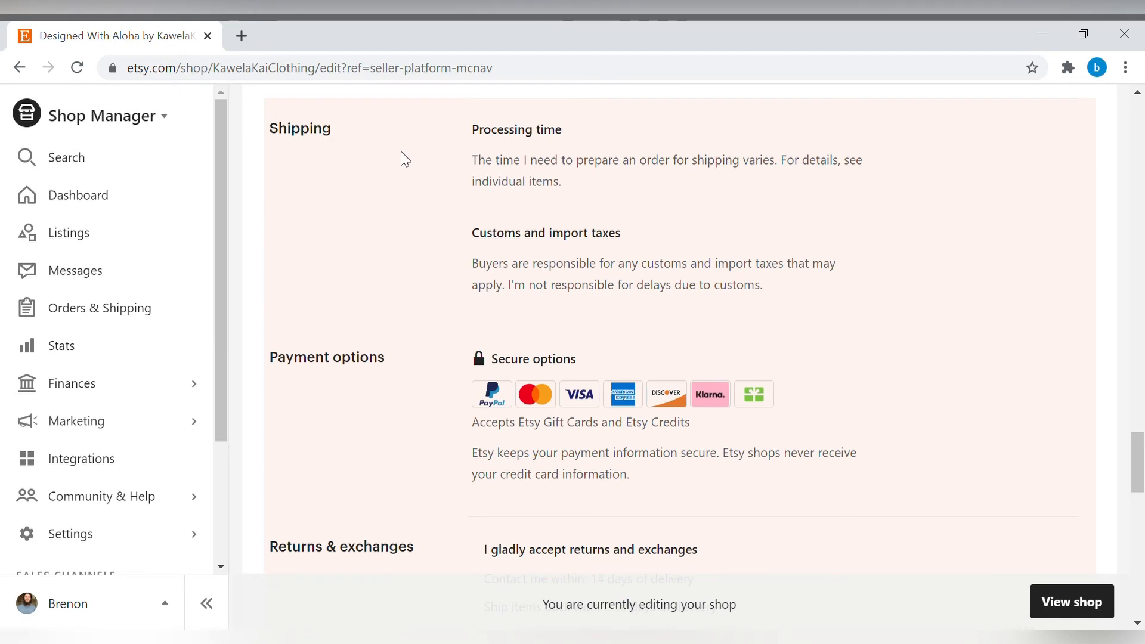
{"action": "scroll", "coordinate": [409, 295], "scroll_direction": "down", "scroll_amount": 5}
{"action": "scroll", "coordinate": [420, 292], "scroll_direction": "down", "scroll_amount": 6}
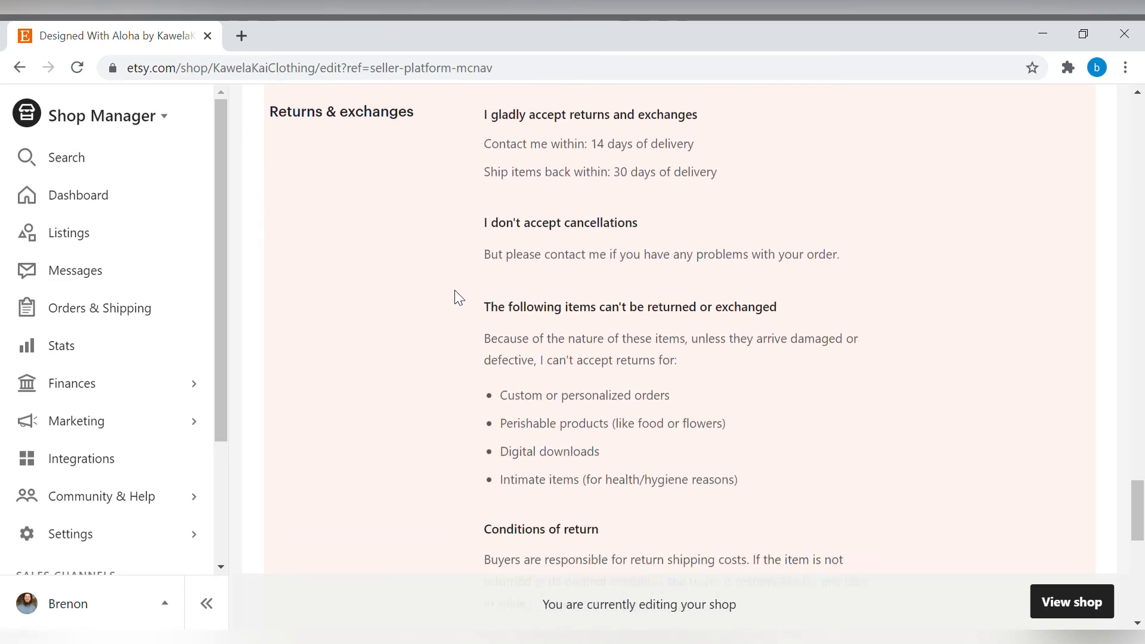
{"action": "scroll", "coordinate": [543, 306], "scroll_direction": "down", "scroll_amount": 2}
{"action": "scroll", "coordinate": [573, 322], "scroll_direction": "up", "scroll_amount": 15}
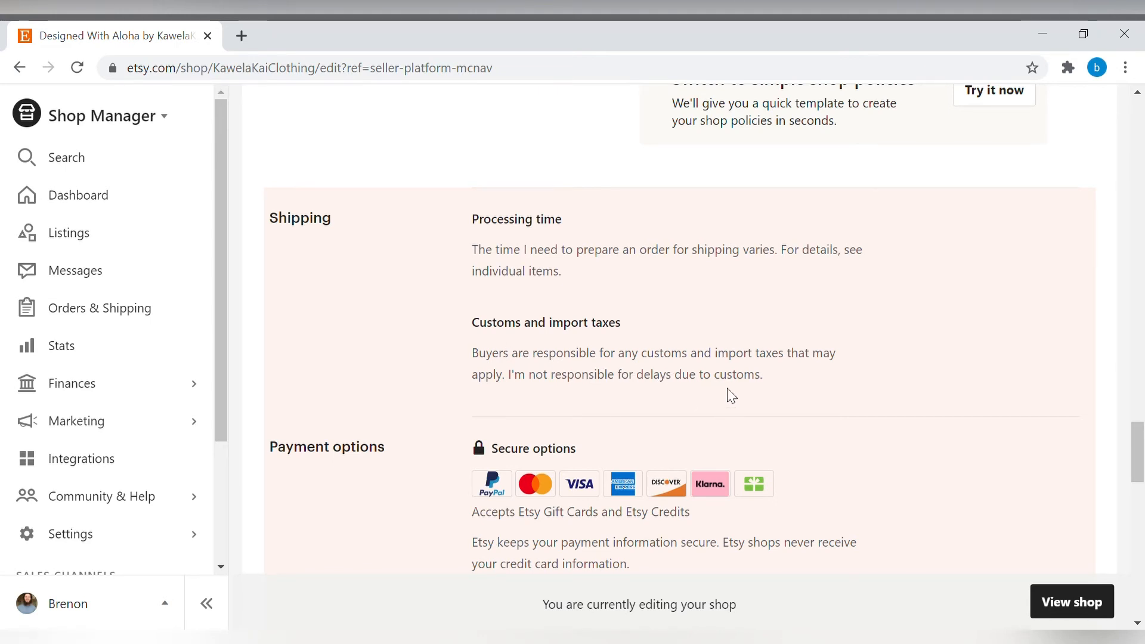
{"action": "scroll", "coordinate": [729, 393], "scroll_direction": "down", "scroll_amount": 2}
{"action": "scroll", "coordinate": [729, 395], "scroll_direction": "down", "scroll_amount": 2}
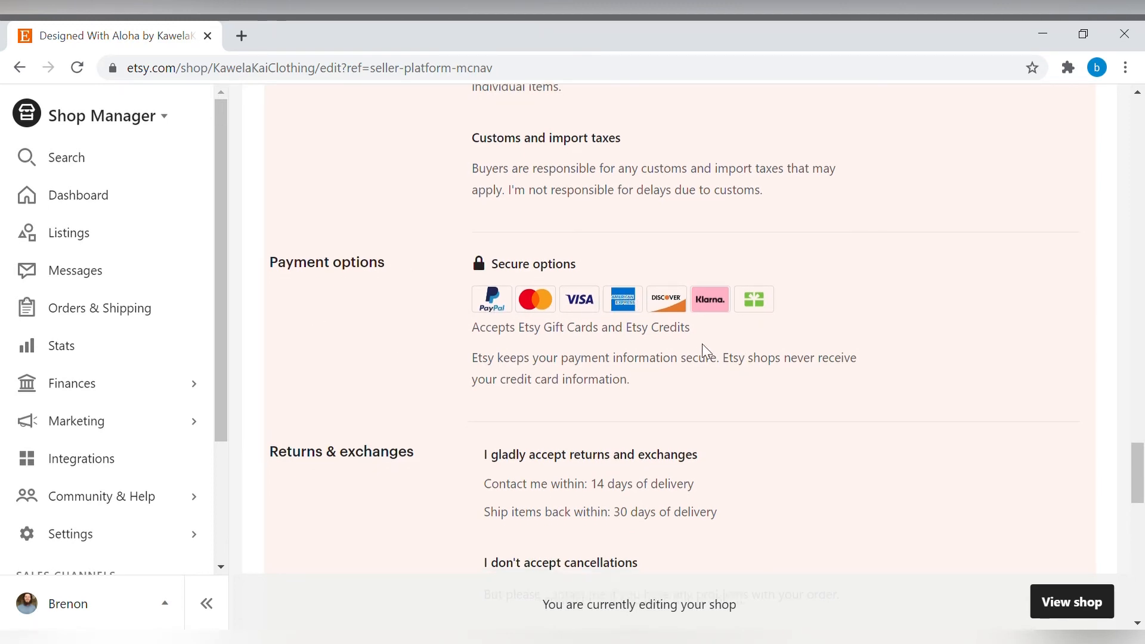
{"action": "scroll", "coordinate": [704, 349], "scroll_direction": "down", "scroll_amount": 3}
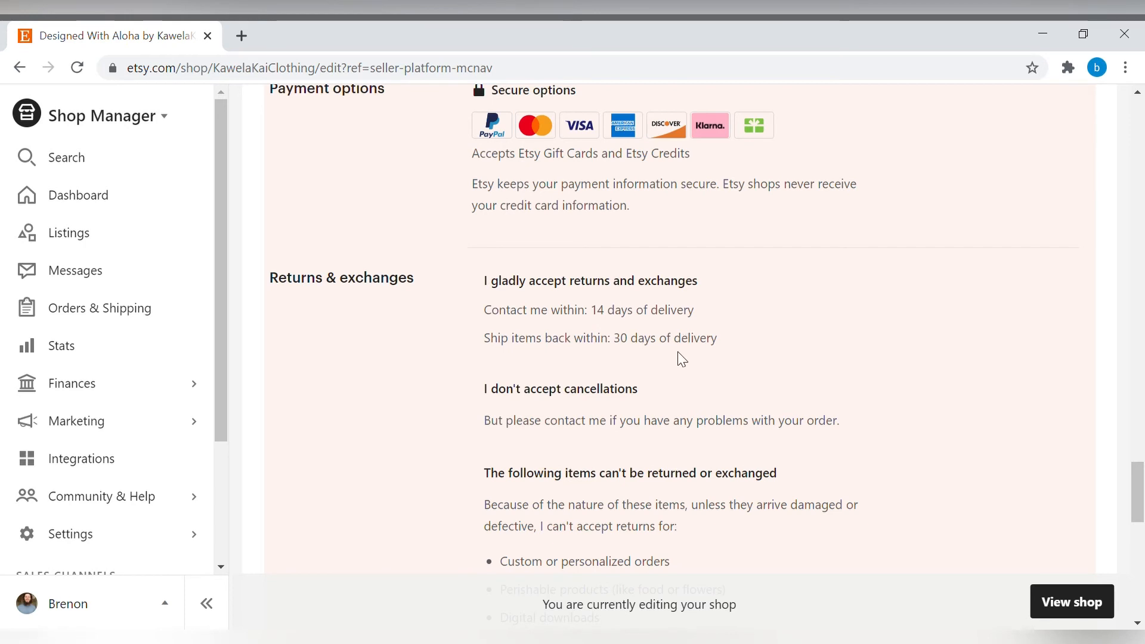
{"action": "left_click_drag", "start_coordinate": [719, 344], "coordinate": [509, 288]}
{"action": "left_click", "coordinate": [696, 326]}
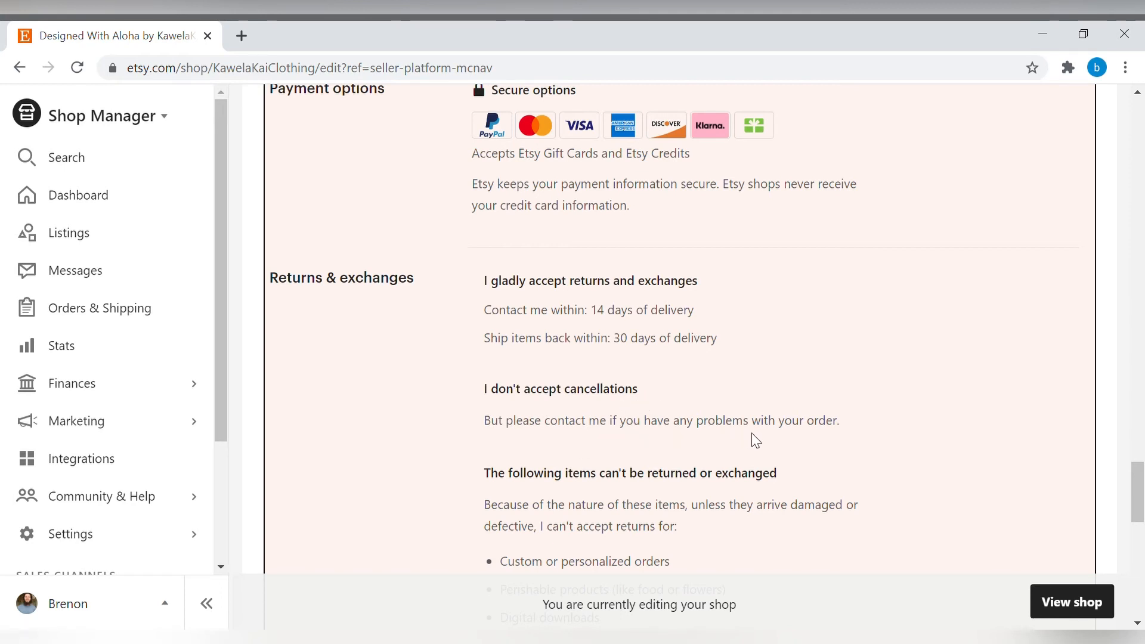
{"action": "left_click_drag", "start_coordinate": [852, 425], "coordinate": [513, 407]}
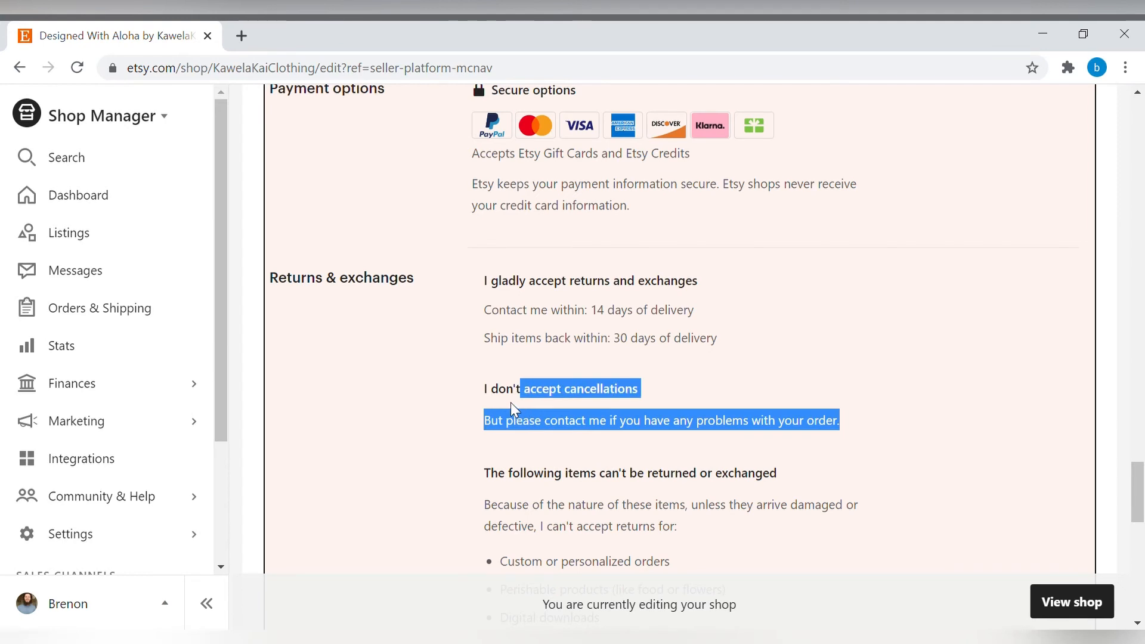
{"action": "left_click", "coordinate": [471, 396]}
{"action": "scroll", "coordinate": [593, 406], "scroll_direction": "down", "scroll_amount": 3}
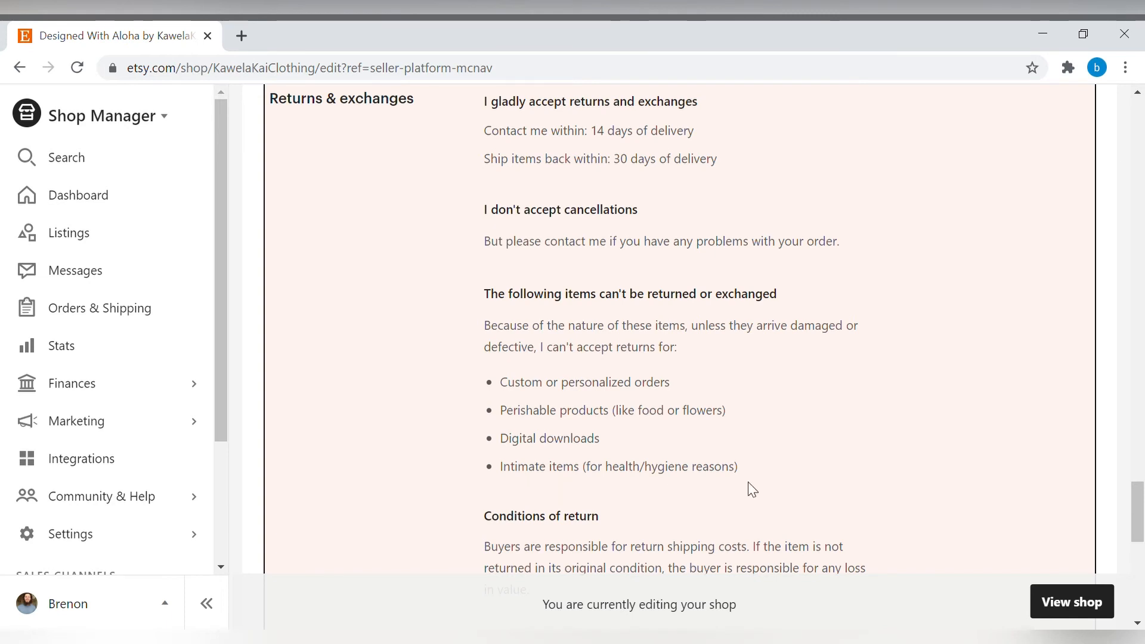
{"action": "scroll", "coordinate": [747, 488], "scroll_direction": "down", "scroll_amount": 5}
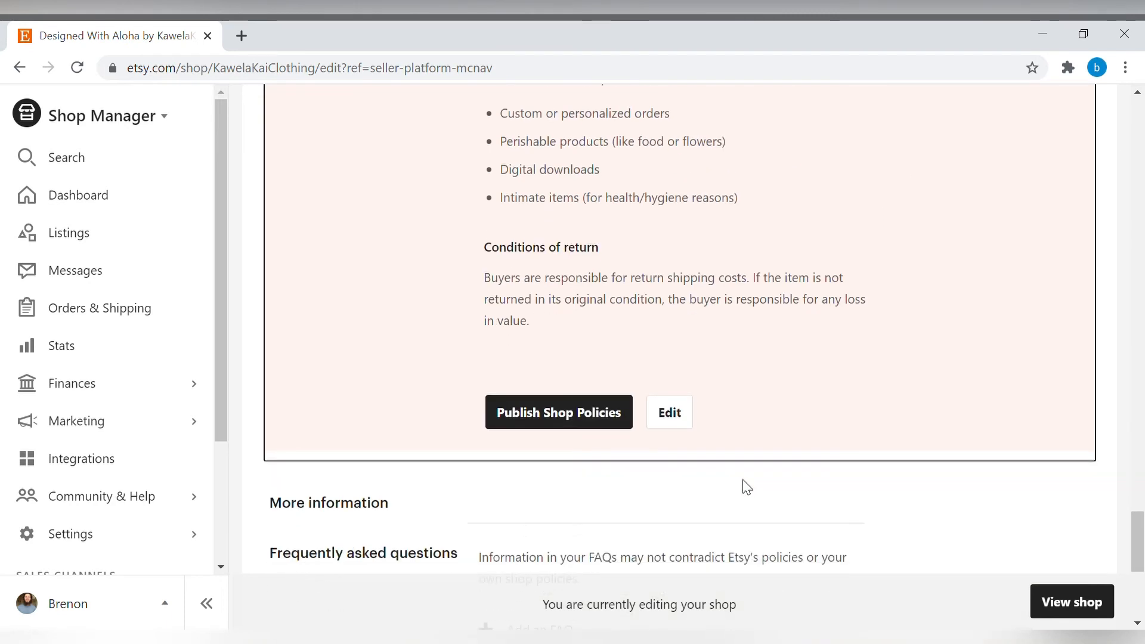
Edit the shop policies so buyers contact within 7 days and ship items back within 14 days of delivery, then publish them.
{"action": "left_click", "coordinate": [672, 416]}
{"action": "scroll", "coordinate": [676, 418], "scroll_direction": "up", "scroll_amount": 3}
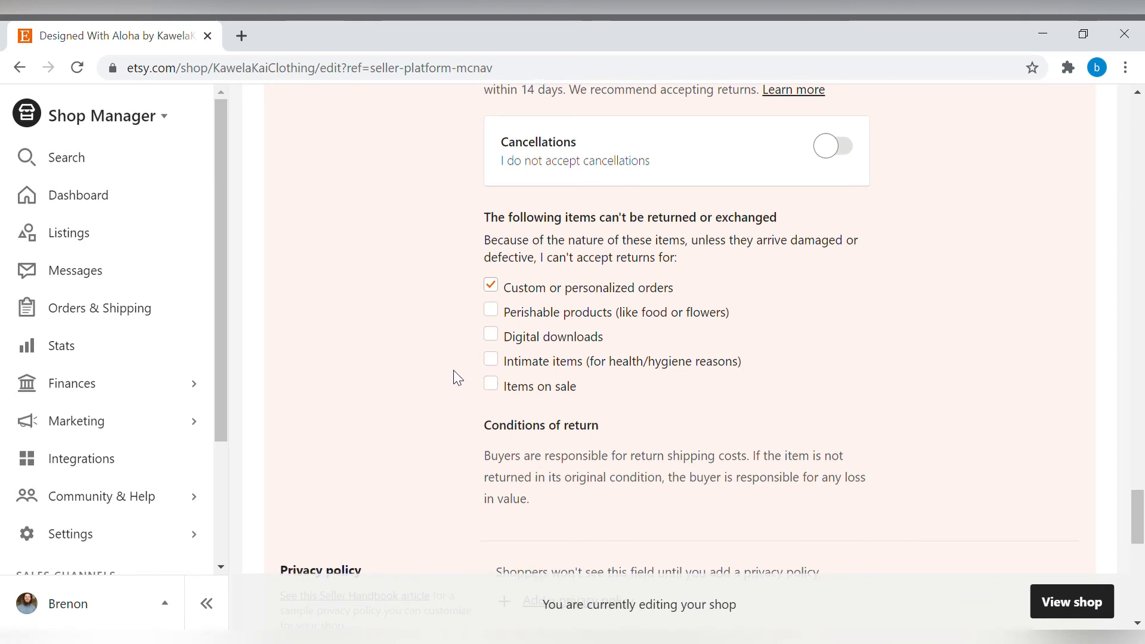
{"action": "scroll", "coordinate": [457, 377], "scroll_direction": "down", "scroll_amount": 3}
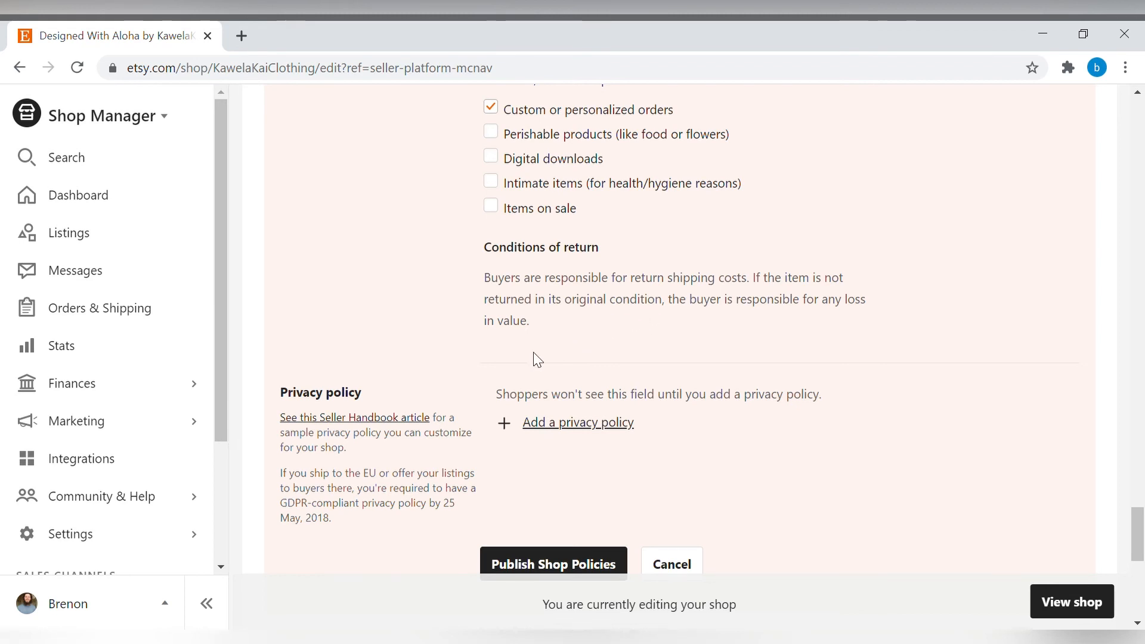
{"action": "scroll", "coordinate": [718, 396], "scroll_direction": "down", "scroll_amount": 1}
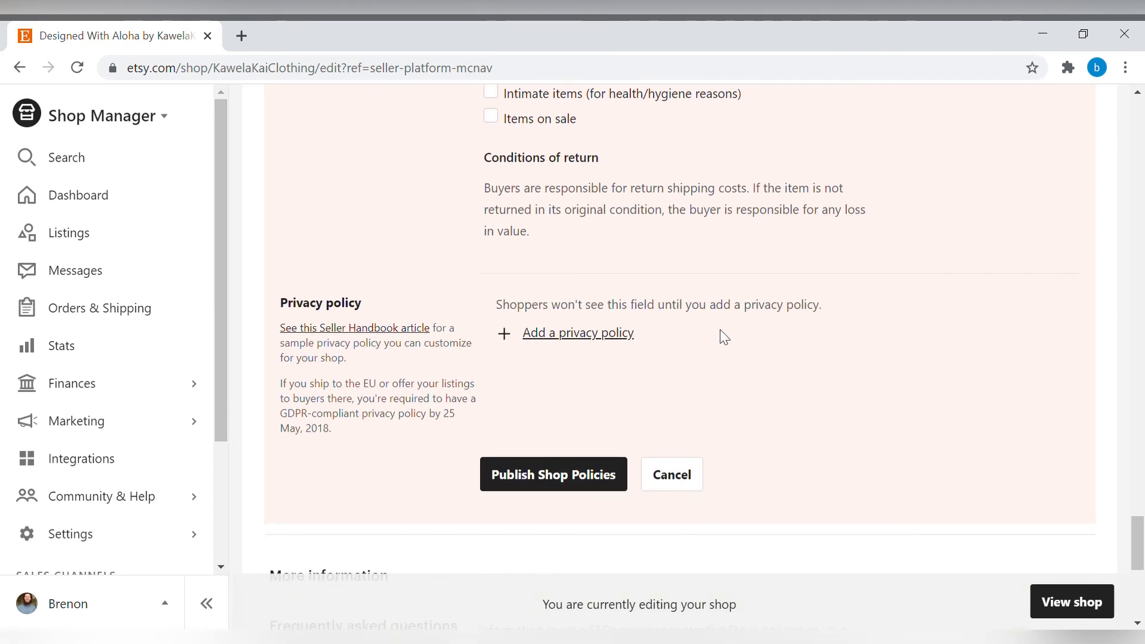
{"action": "scroll", "coordinate": [766, 336], "scroll_direction": "up", "scroll_amount": 10}
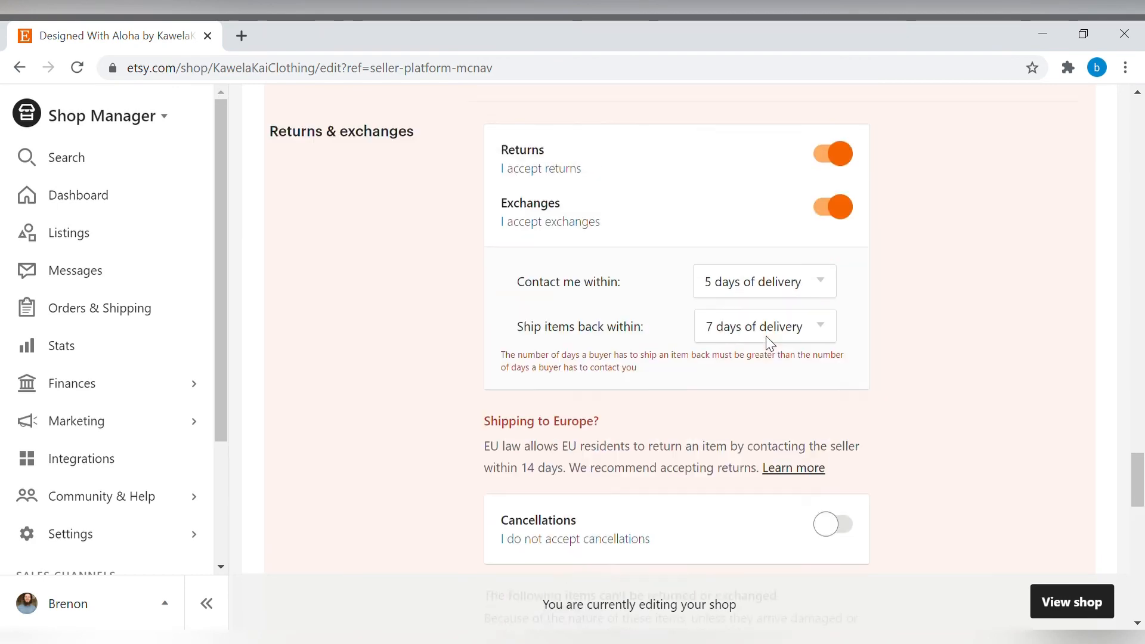
{"action": "scroll", "coordinate": [778, 358], "scroll_direction": "down", "scroll_amount": 1}
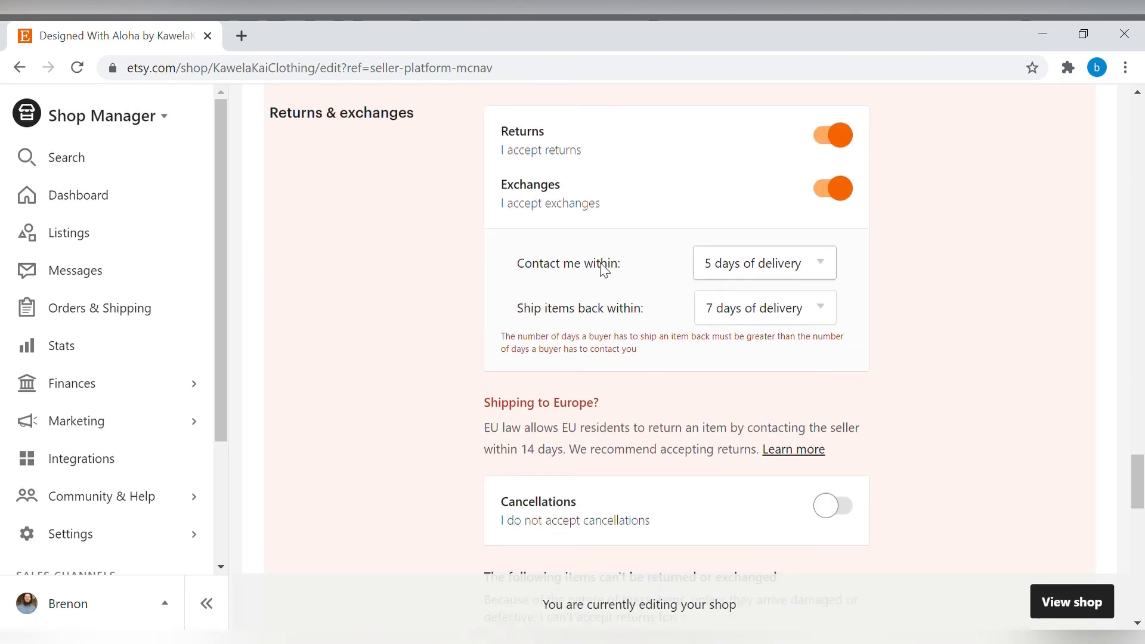
{"action": "scroll", "coordinate": [679, 213], "scroll_direction": "up", "scroll_amount": 1}
{"action": "scroll", "coordinate": [657, 357], "scroll_direction": "up", "scroll_amount": 1}
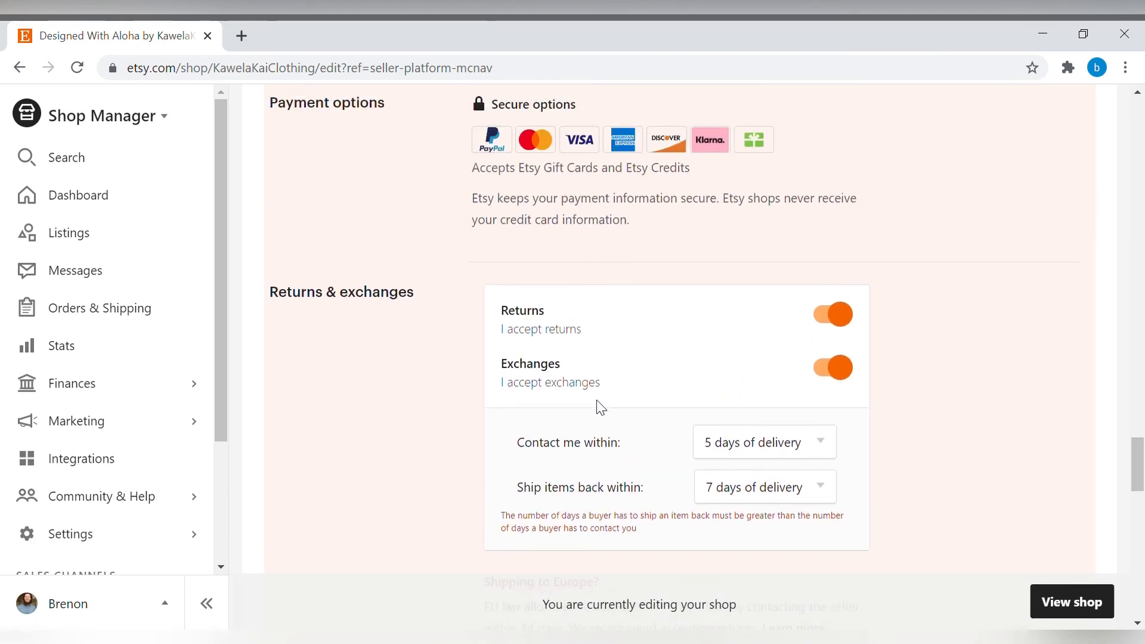
{"action": "scroll", "coordinate": [675, 371], "scroll_direction": "down", "scroll_amount": 1}
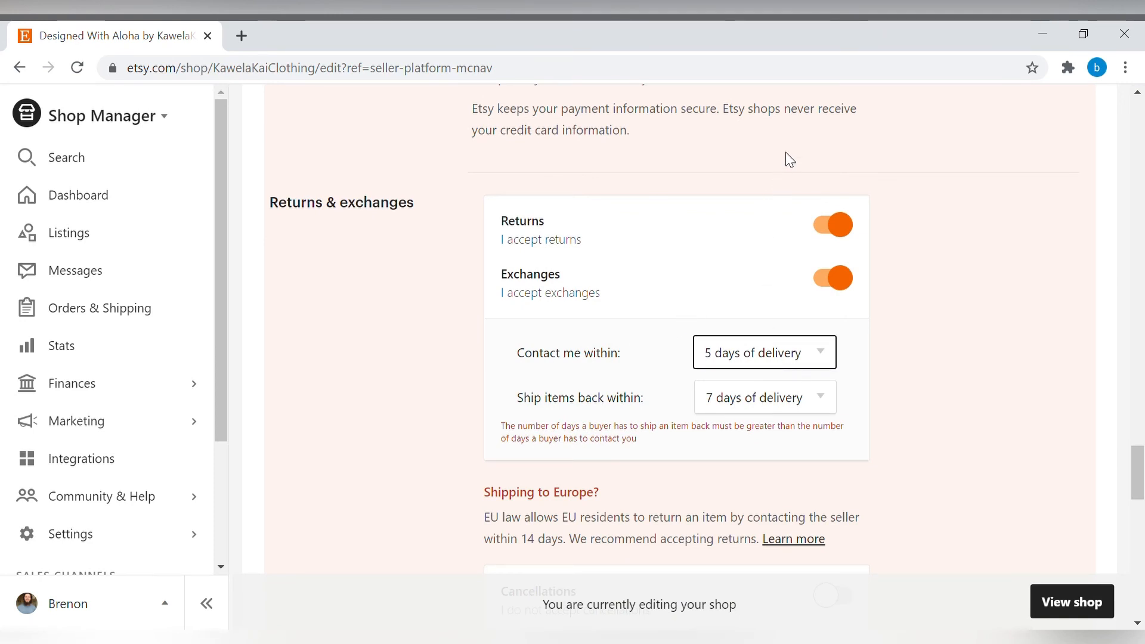
{"action": "key", "text": "Down"}
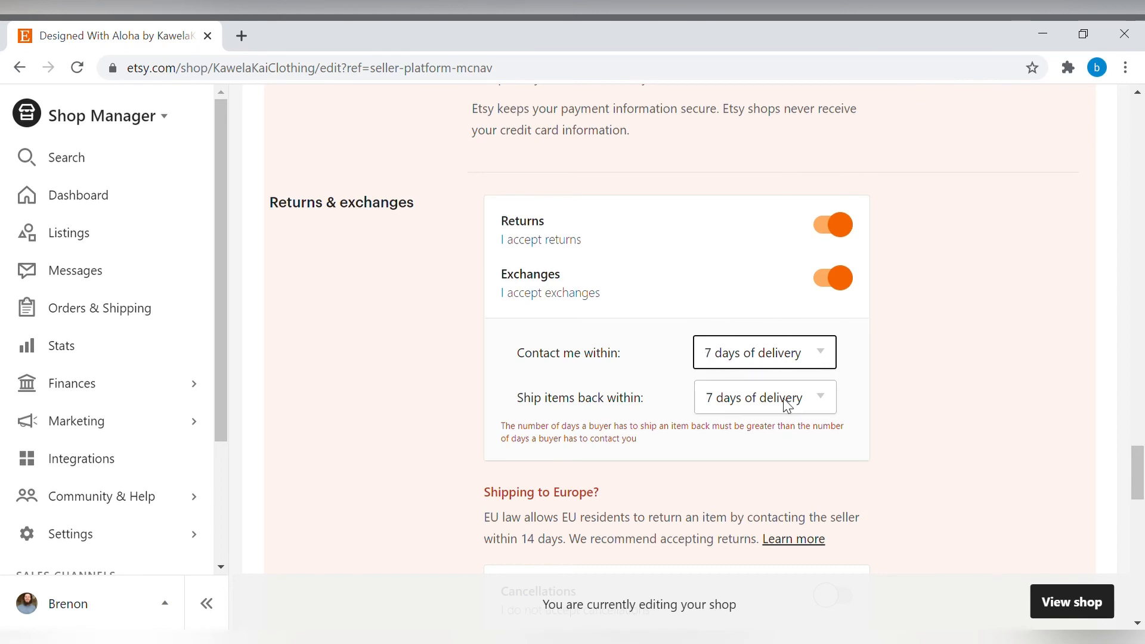
{"action": "key", "text": "Tab"}
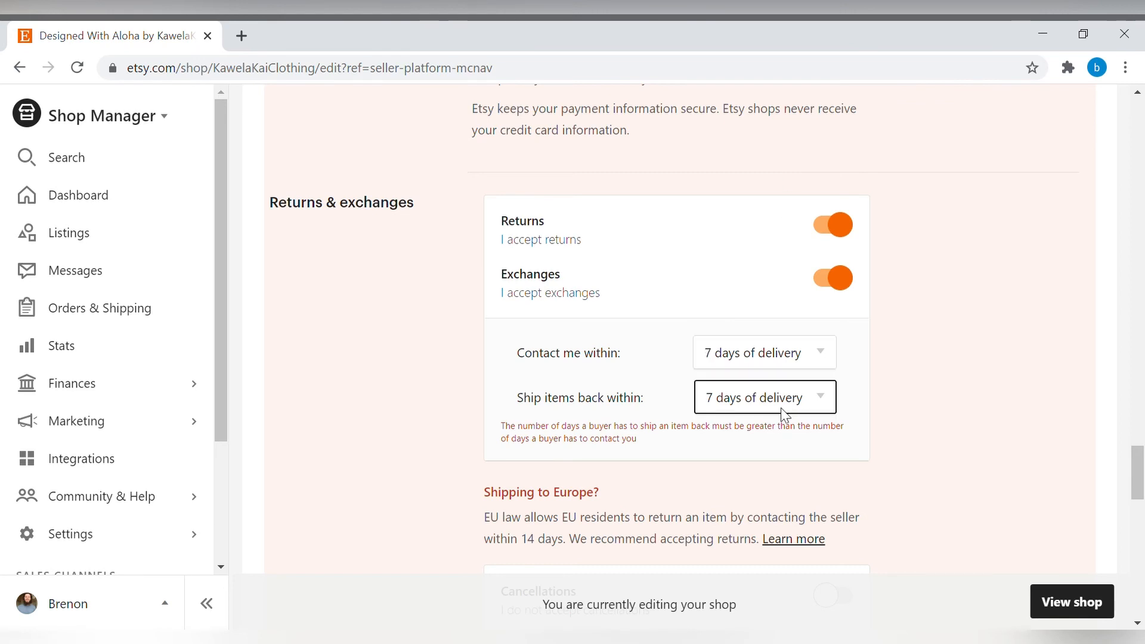
{"action": "key", "text": "Down"}
{"action": "left_click", "coordinate": [988, 456]}
{"action": "scroll", "coordinate": [959, 447], "scroll_direction": "down", "scroll_amount": 15}
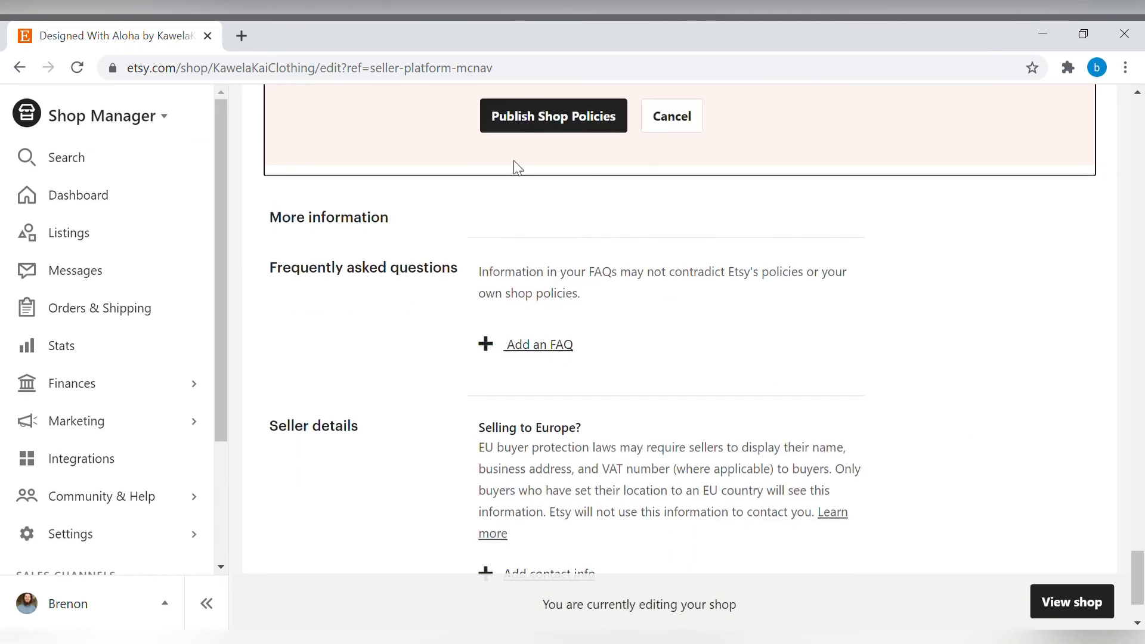
{"action": "left_click", "coordinate": [529, 116]}
Scroll through the shop page to check the updated returns and exchanges policy.
{"action": "scroll", "coordinate": [768, 306], "scroll_direction": "up", "scroll_amount": 6}
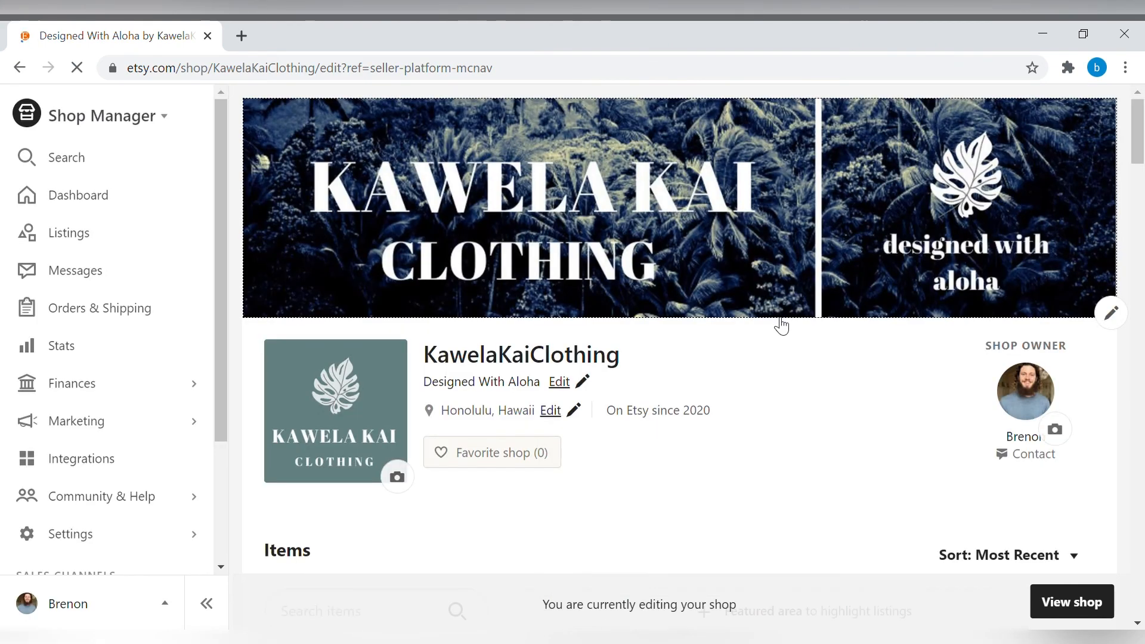
{"action": "scroll", "coordinate": [768, 404], "scroll_direction": "down", "scroll_amount": 12}
{"action": "scroll", "coordinate": [771, 404], "scroll_direction": "down", "scroll_amount": 15}
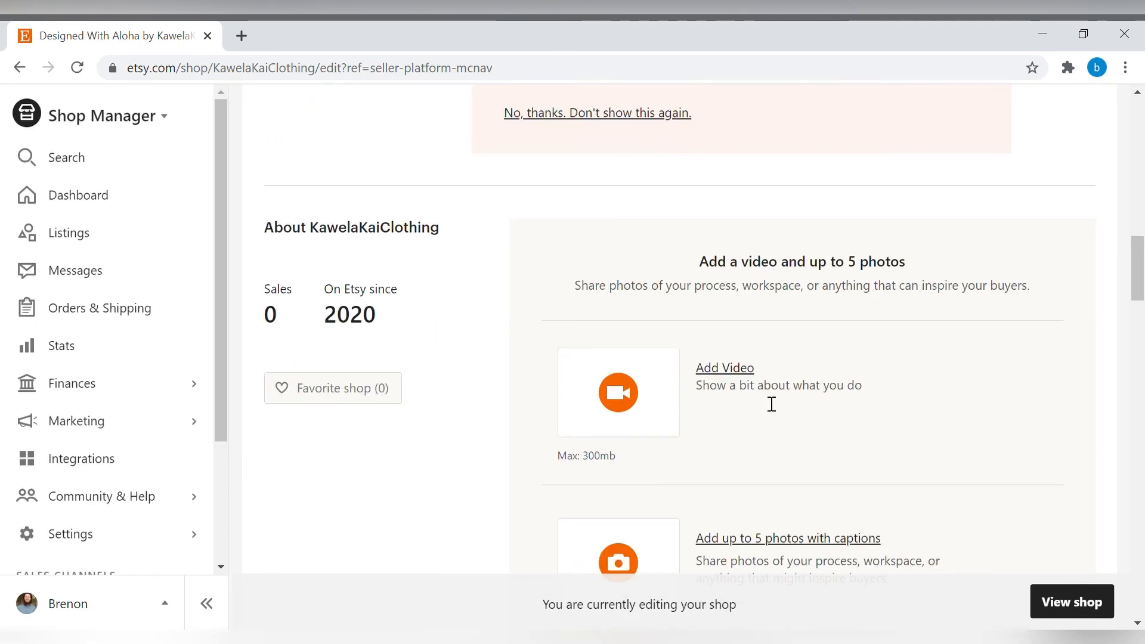
{"action": "scroll", "coordinate": [772, 391], "scroll_direction": "down", "scroll_amount": 13}
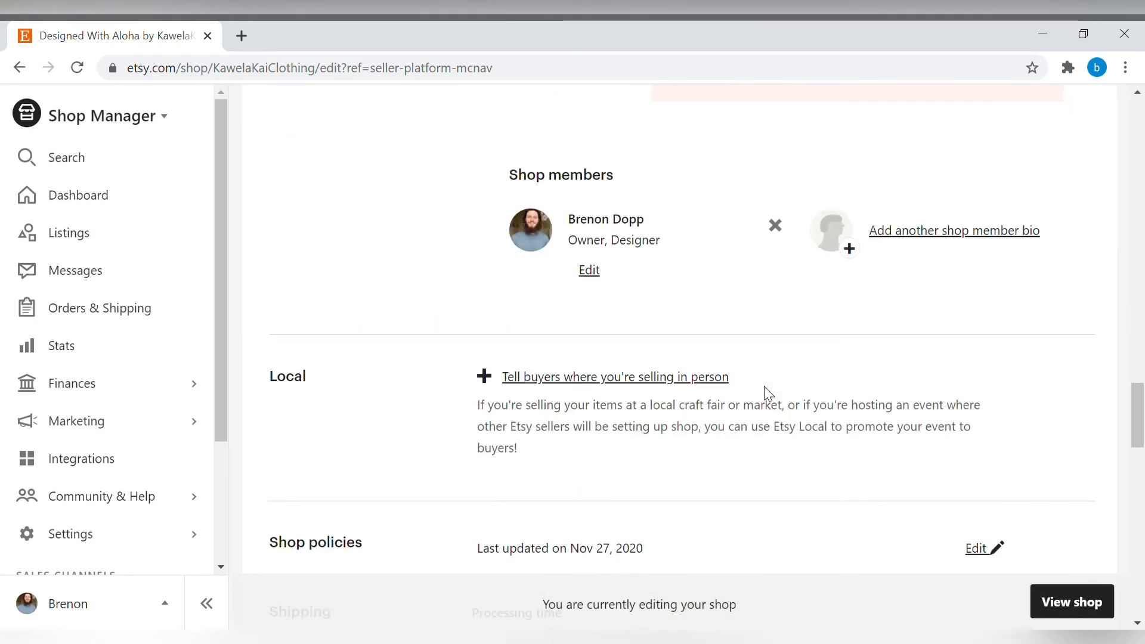
{"action": "scroll", "coordinate": [768, 396], "scroll_direction": "up", "scroll_amount": 3}
{"action": "scroll", "coordinate": [766, 393], "scroll_direction": "up", "scroll_amount": 1}
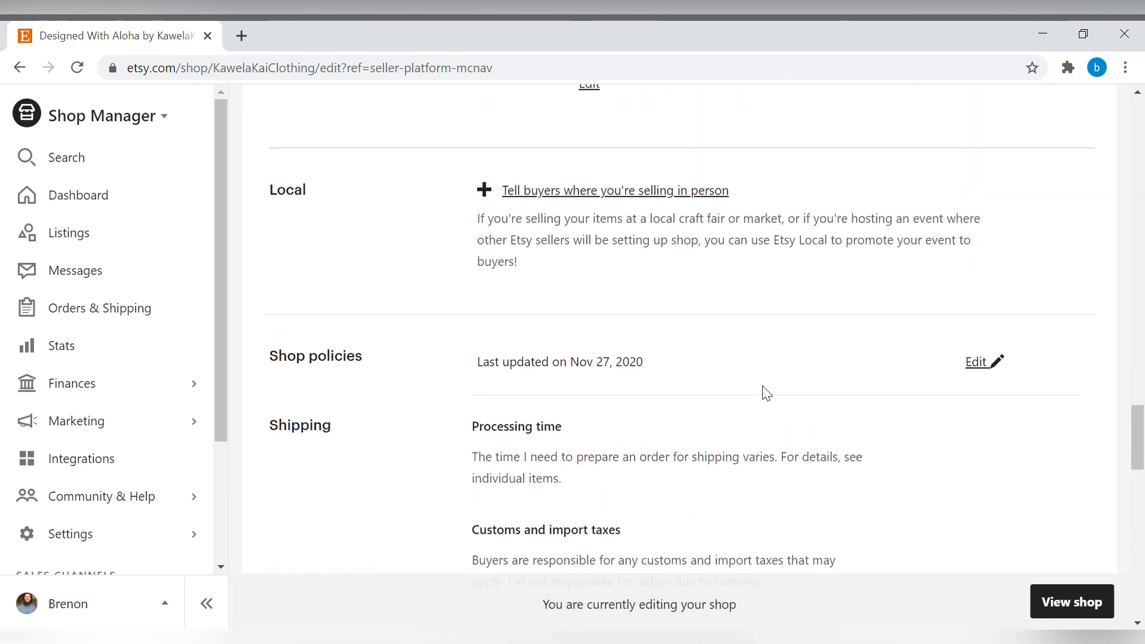
{"action": "scroll", "coordinate": [657, 385], "scroll_direction": "down", "scroll_amount": 3}
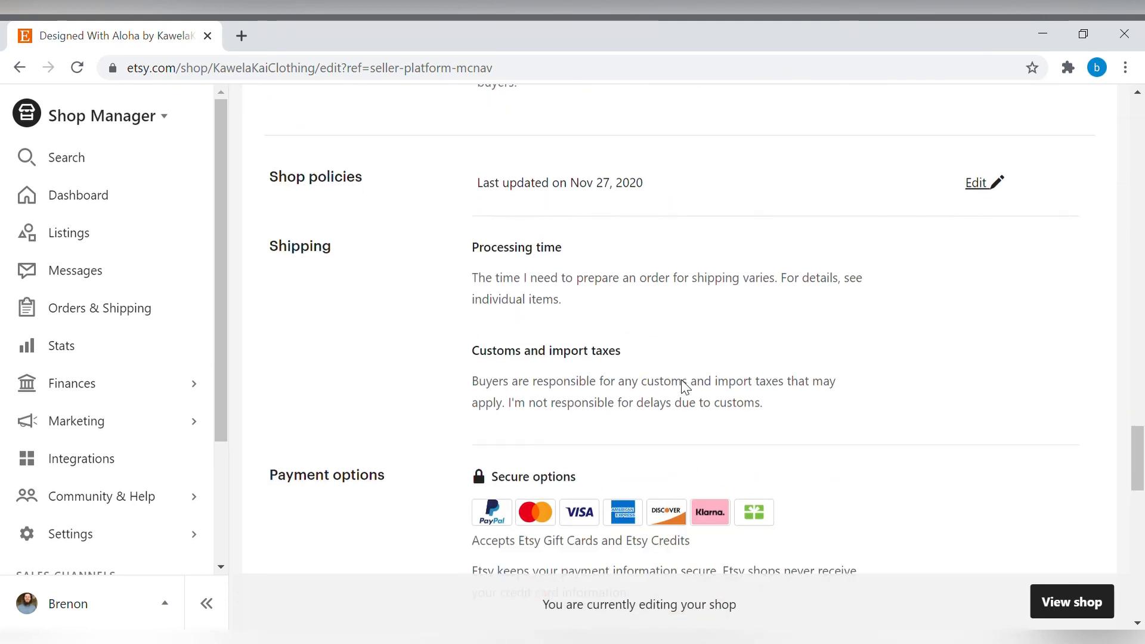
{"action": "scroll", "coordinate": [657, 322], "scroll_direction": "down", "scroll_amount": 5}
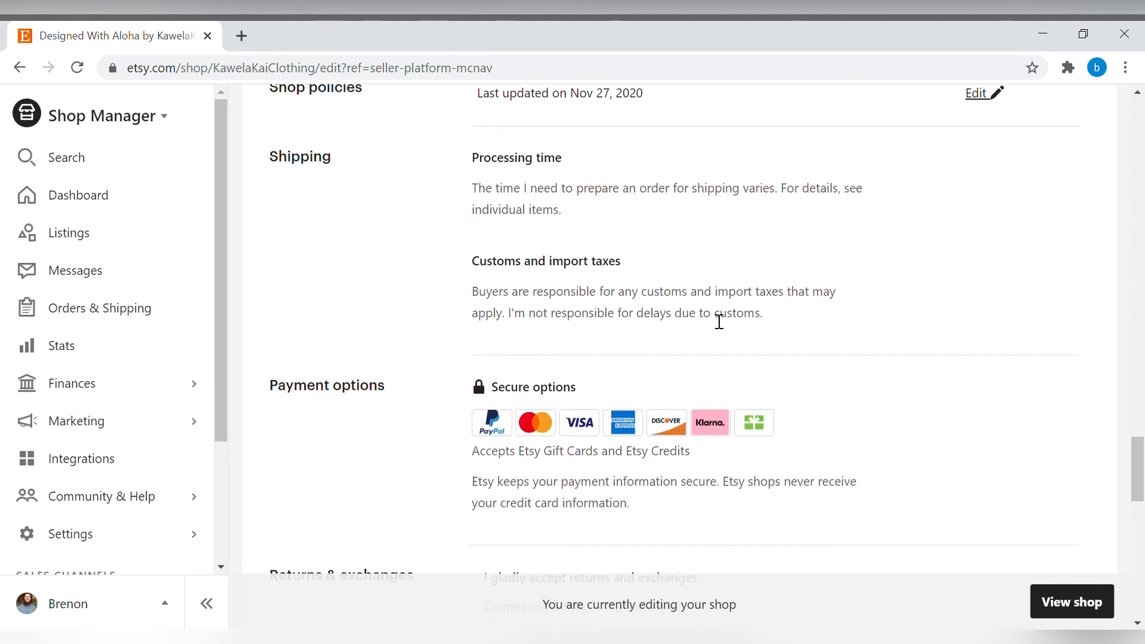
{"action": "scroll", "coordinate": [637, 299], "scroll_direction": "down", "scroll_amount": 2}
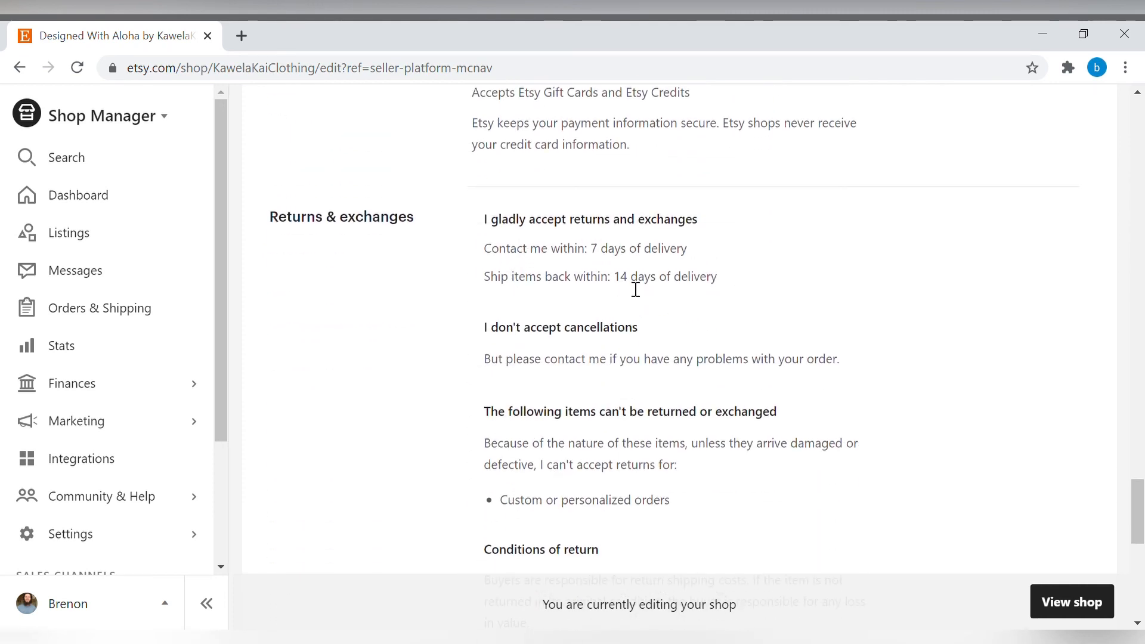
Examine the More information section with frequently asked questions and seller details below the shop policies.
{"action": "scroll", "coordinate": [710, 302], "scroll_direction": "down", "scroll_amount": 2}
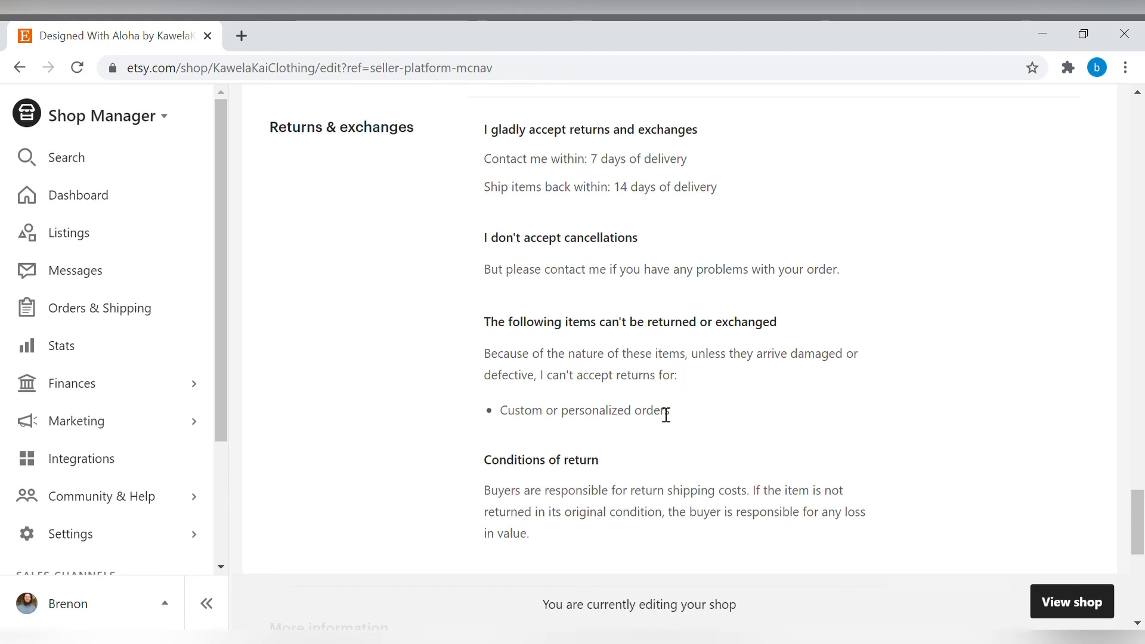
{"action": "scroll", "coordinate": [671, 414], "scroll_direction": "down", "scroll_amount": 3}
{"action": "scroll", "coordinate": [655, 325], "scroll_direction": "up", "scroll_amount": 10}
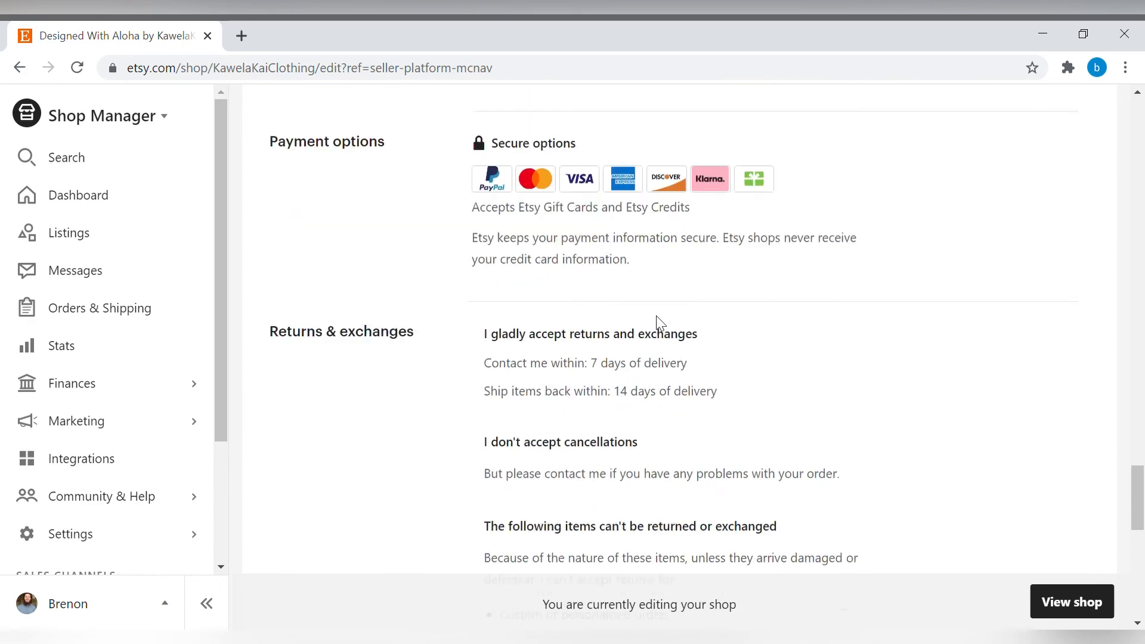
{"action": "scroll", "coordinate": [664, 326], "scroll_direction": "down", "scroll_amount": 12}
{"action": "scroll", "coordinate": [665, 326], "scroll_direction": "down", "scroll_amount": 2}
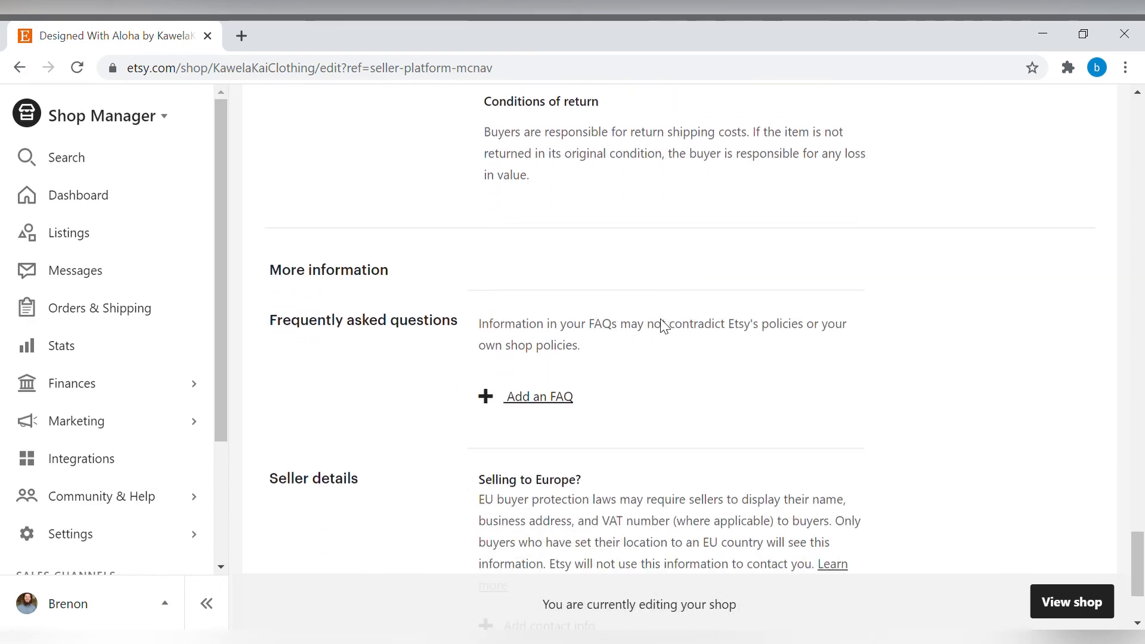
{"action": "scroll", "coordinate": [671, 328], "scroll_direction": "down", "scroll_amount": 2}
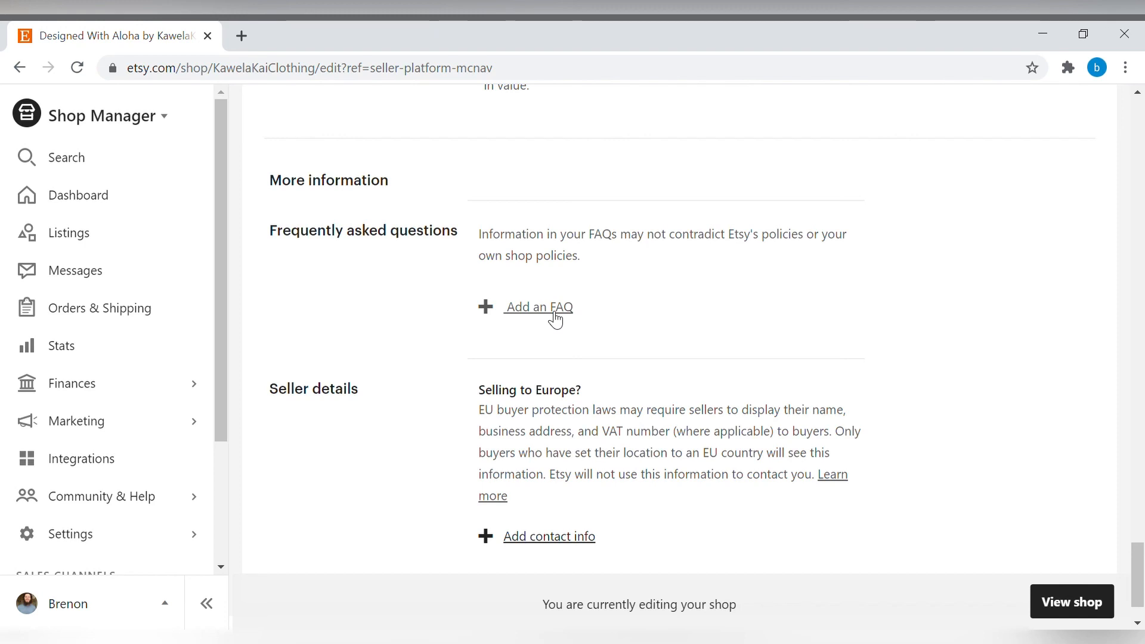
{"action": "scroll", "coordinate": [561, 328], "scroll_direction": "down", "scroll_amount": 1}
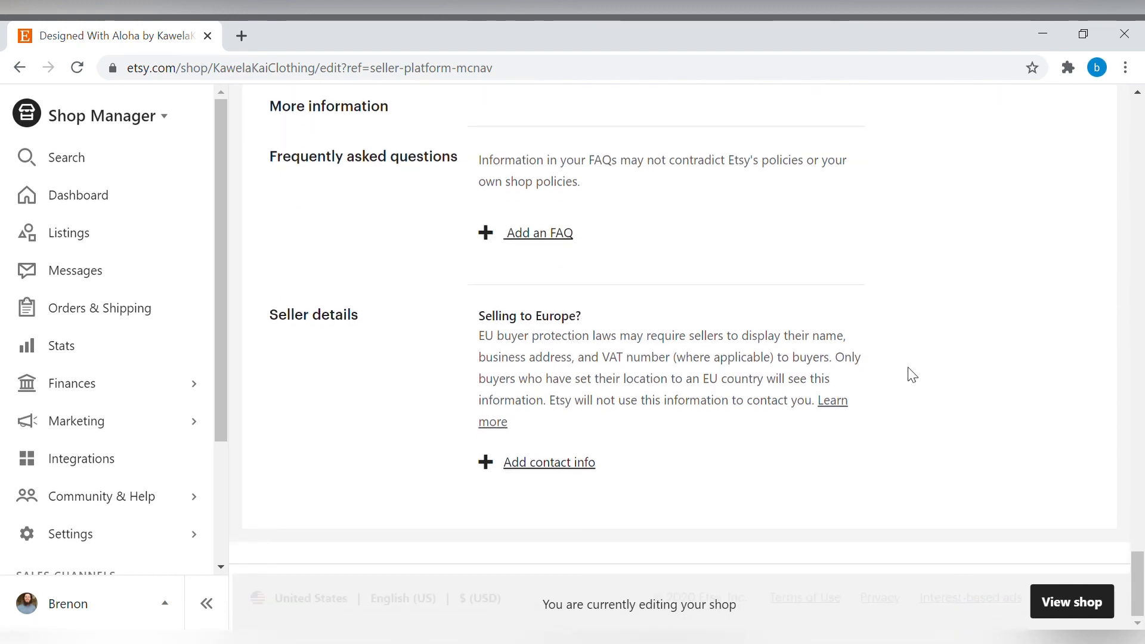
{"action": "left_click_drag", "start_coordinate": [1138, 576], "coordinate": [1143, 115]}
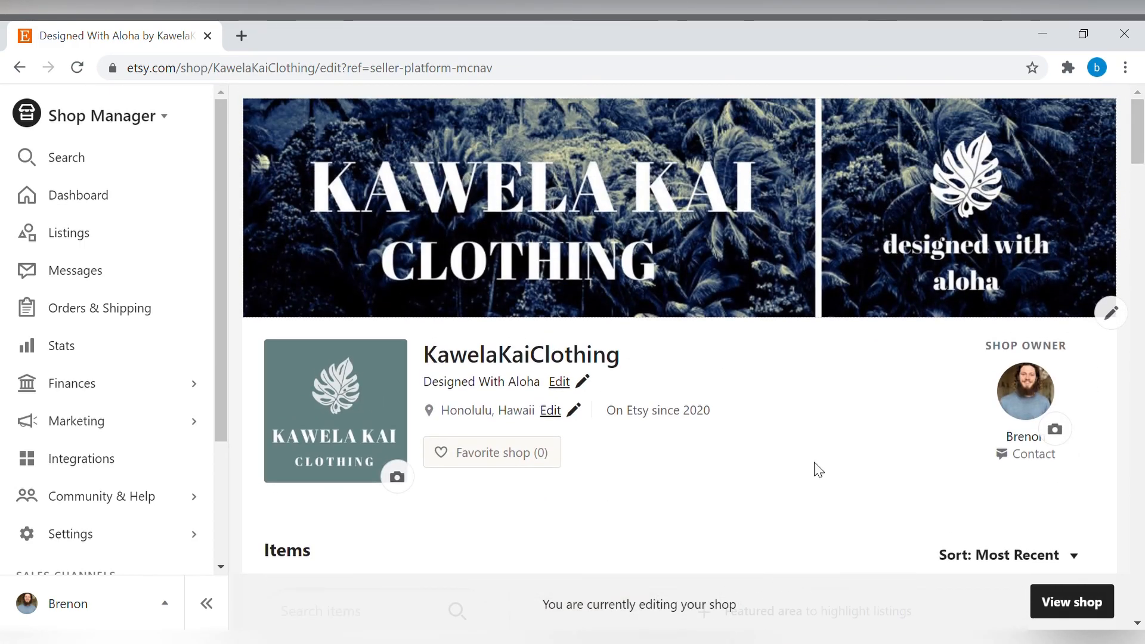
Open the shop as buyers see it from the editing page.
{"action": "scroll", "coordinate": [904, 446], "scroll_direction": "down", "scroll_amount": 20}
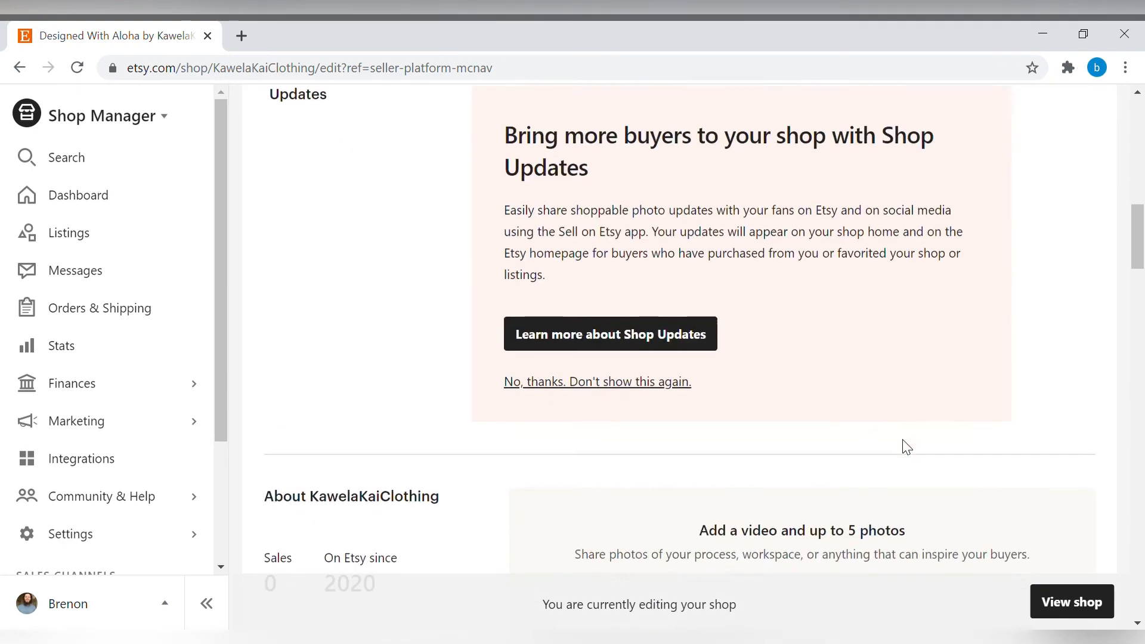
{"action": "scroll", "coordinate": [907, 447], "scroll_direction": "down", "scroll_amount": 15}
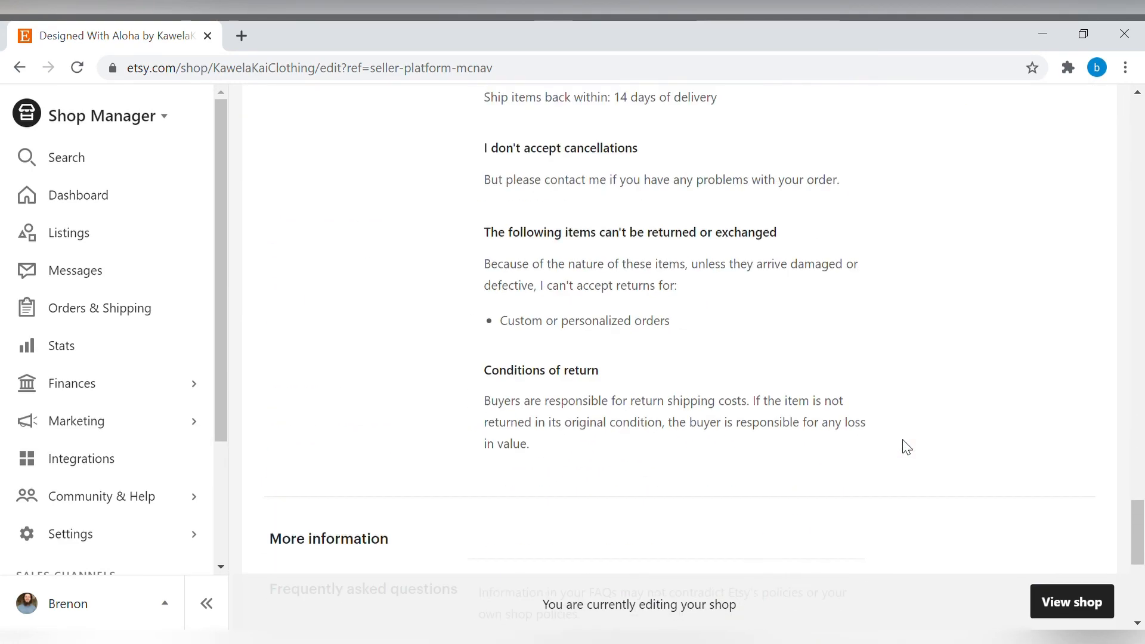
{"action": "left_click", "coordinate": [1070, 604]}
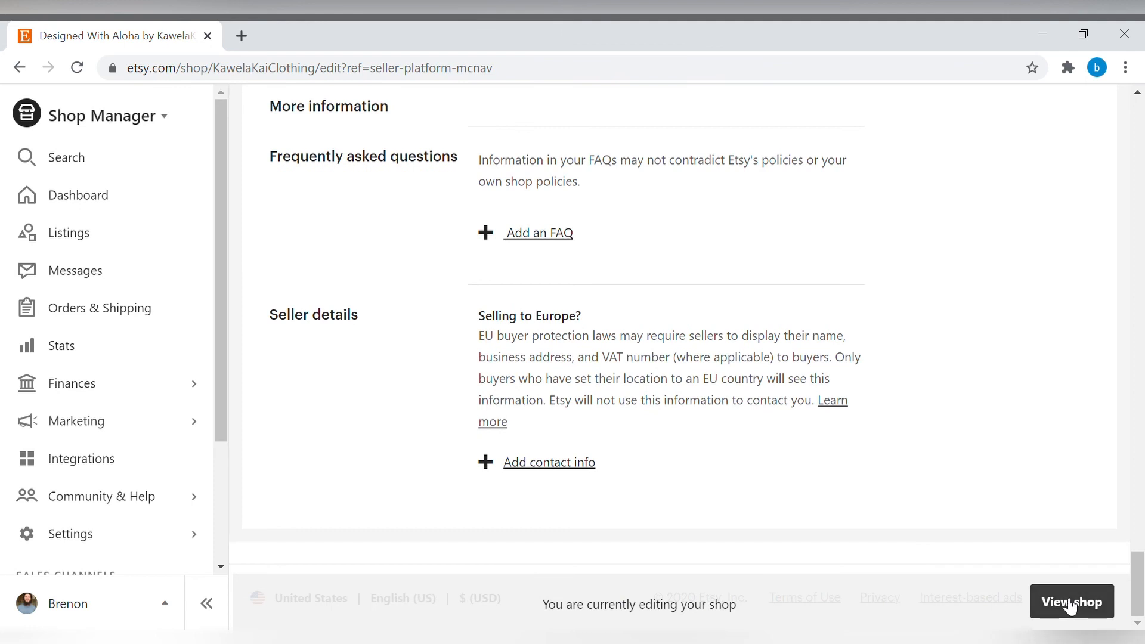